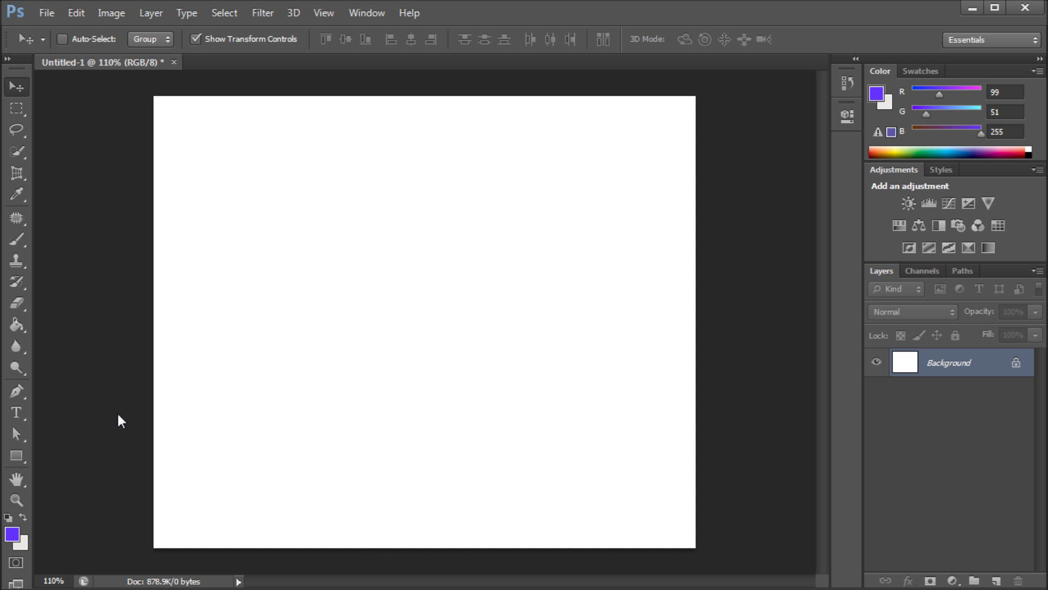
Draw a purple square near the canvas centre with the Rectangle Tool.
{"action": "left_click", "coordinate": [20, 461]}
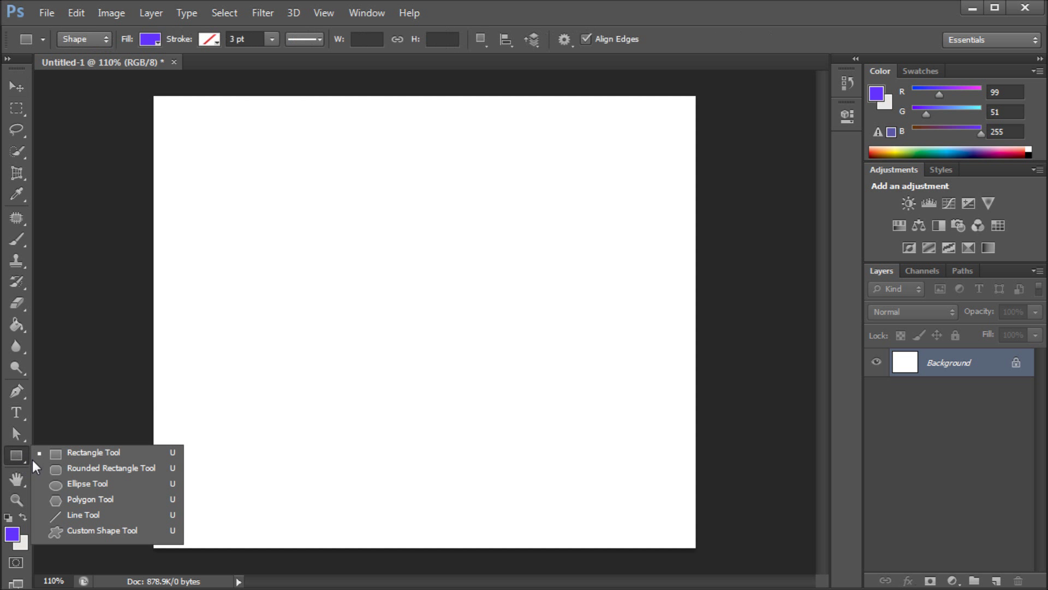
{"action": "left_click", "coordinate": [120, 455]}
{"action": "left_click_drag", "start_coordinate": [295, 213], "coordinate": [584, 411]}
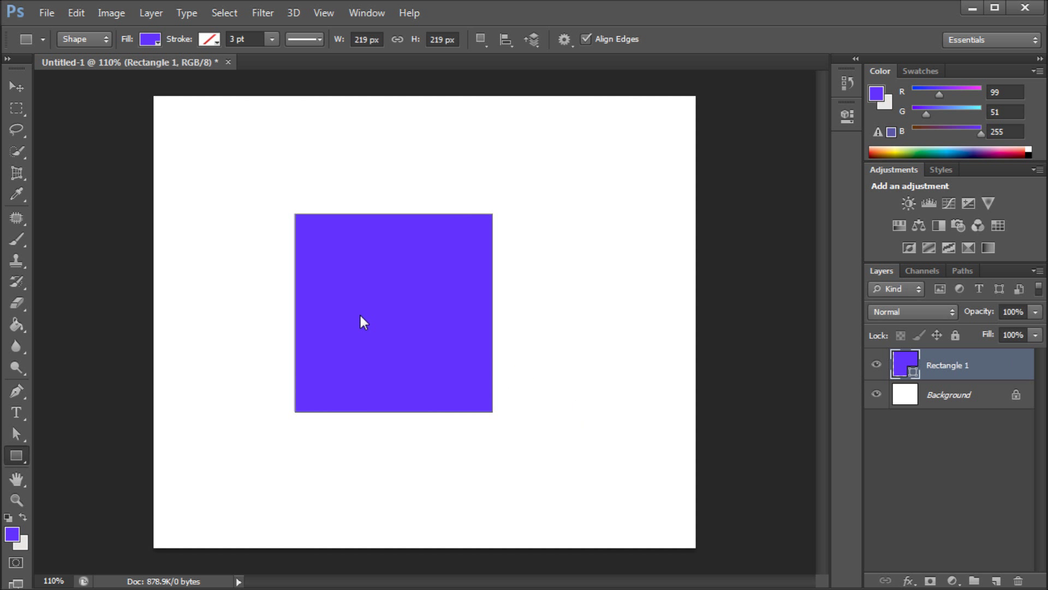
Nudge the square slightly right with the Move tool and zoom in.
{"action": "left_click", "coordinate": [16, 87]}
{"action": "left_click_drag", "start_coordinate": [328, 272], "coordinate": [347, 274]}
{"action": "left_click", "coordinate": [17, 456]}
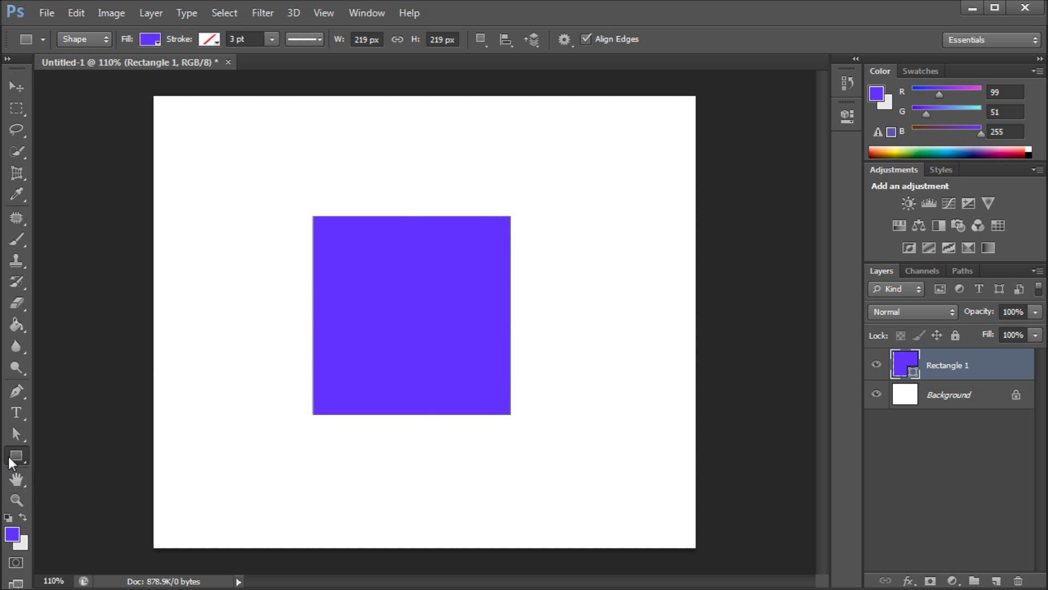
{"action": "scroll", "coordinate": [435, 333], "scroll_direction": "up", "scroll_amount": 3}
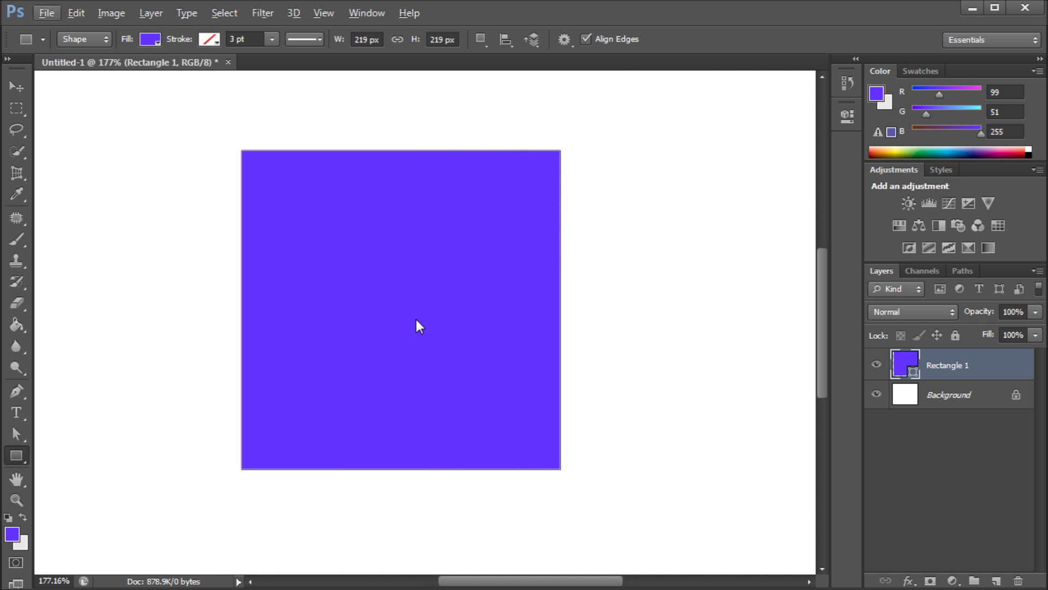
{"action": "left_click_drag", "start_coordinate": [823, 289], "coordinate": [823, 284]}
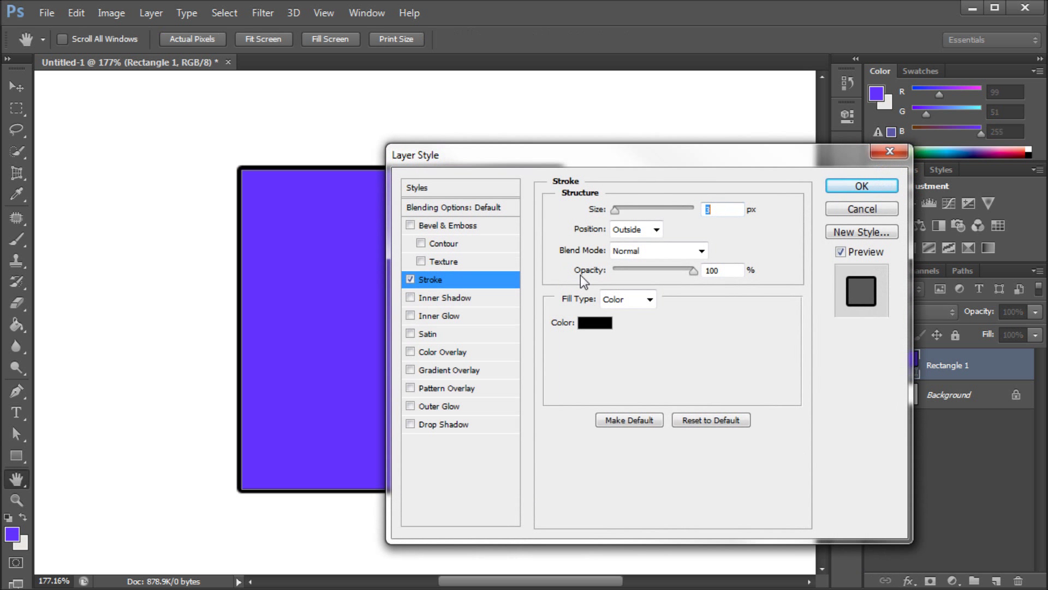
{"action": "mouse_move", "coordinate": [569, 151]}
{"action": "left_mouse_down"}
{"action": "mouse_move", "coordinate": [723, 159]}
{"action": "mouse_move", "coordinate": [763, 174]}
{"action": "left_mouse_up"}
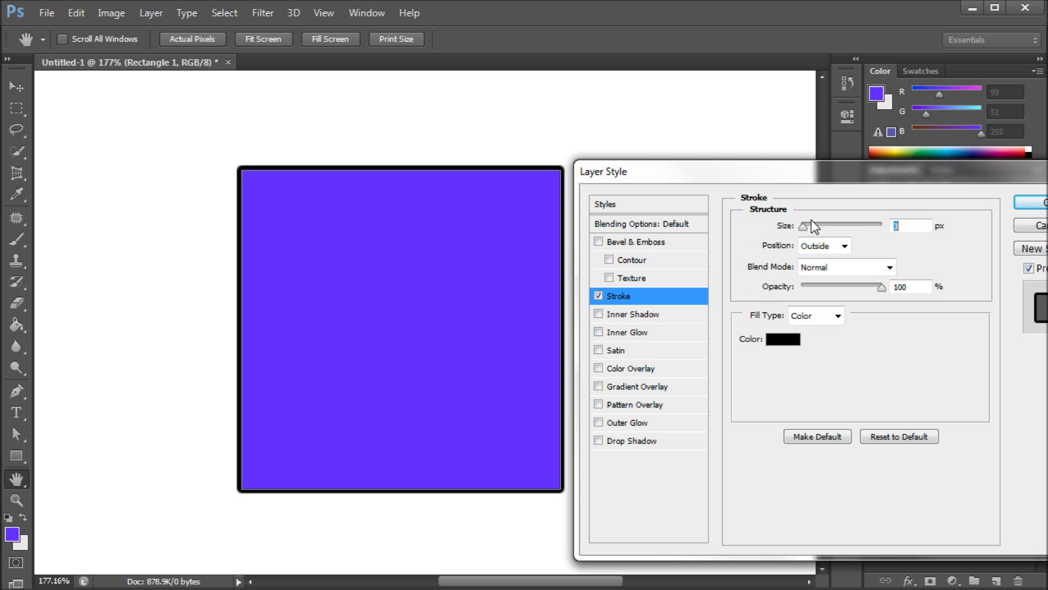
{"action": "left_click_drag", "start_coordinate": [803, 225], "coordinate": [808, 226]}
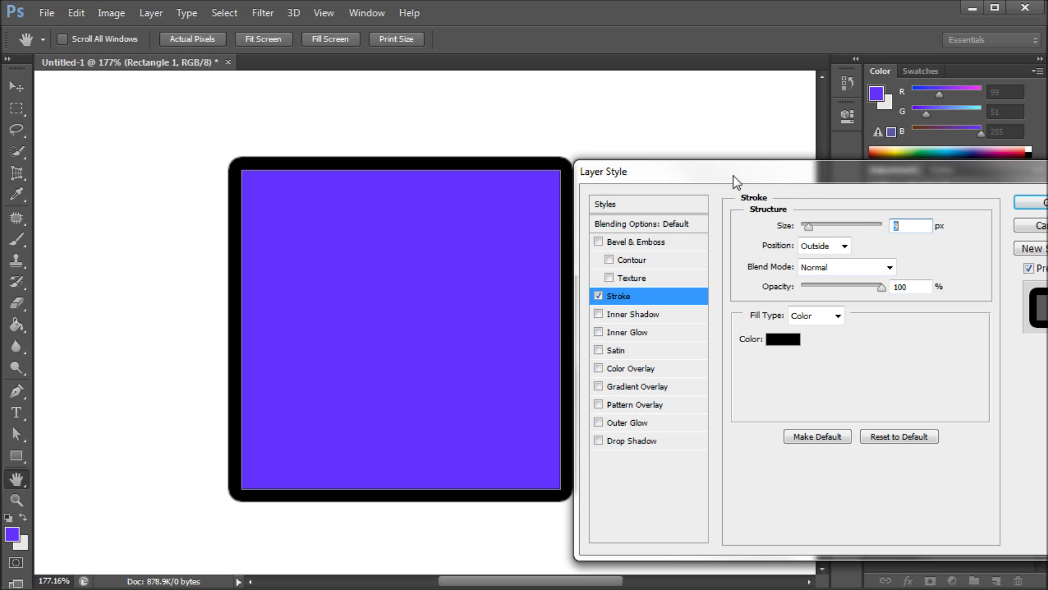
{"action": "left_click_drag", "start_coordinate": [659, 173], "coordinate": [539, 165]}
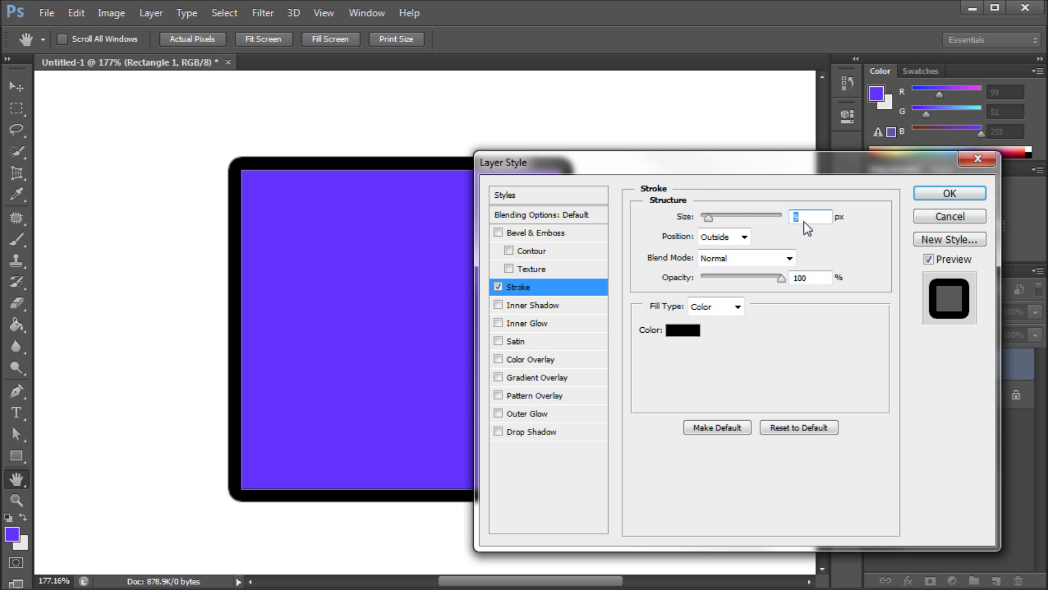
{"action": "left_click", "coordinate": [949, 216]}
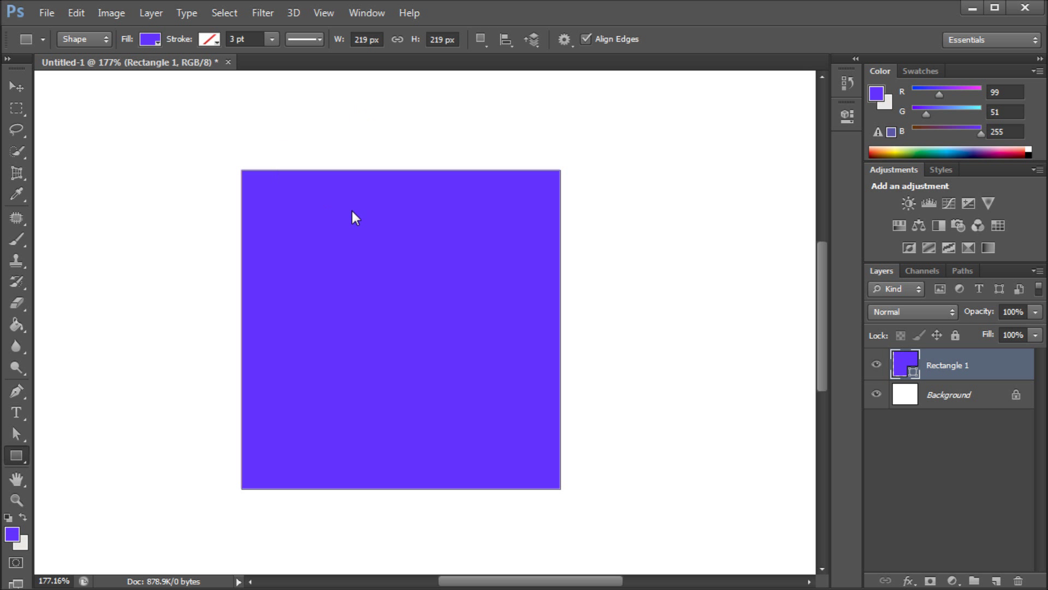
Give the square a dark solid stroke 13.62 pt wide.
{"action": "left_click", "coordinate": [217, 44]}
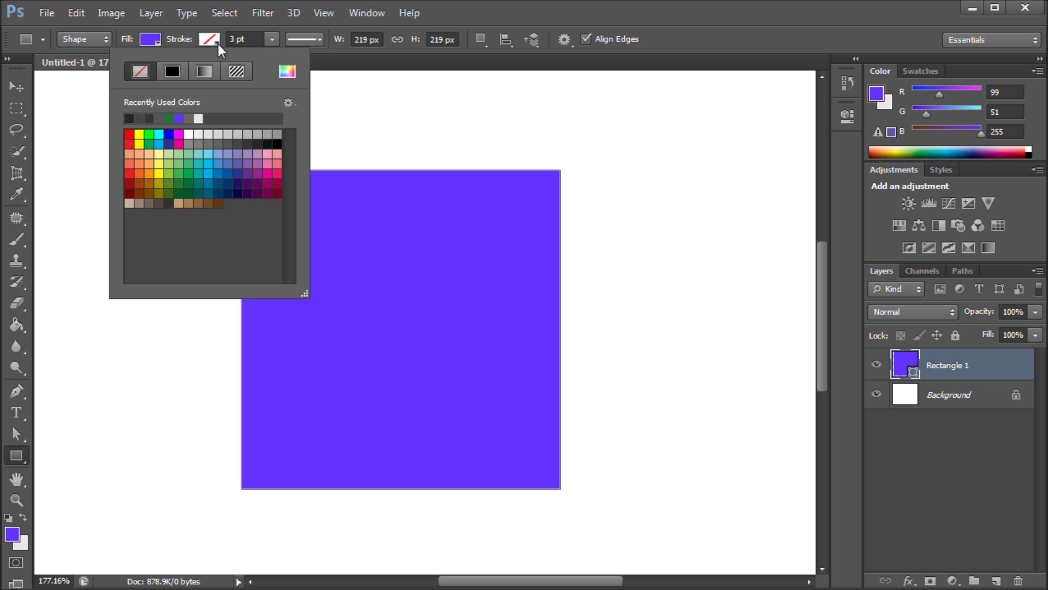
{"action": "left_click", "coordinate": [257, 145]}
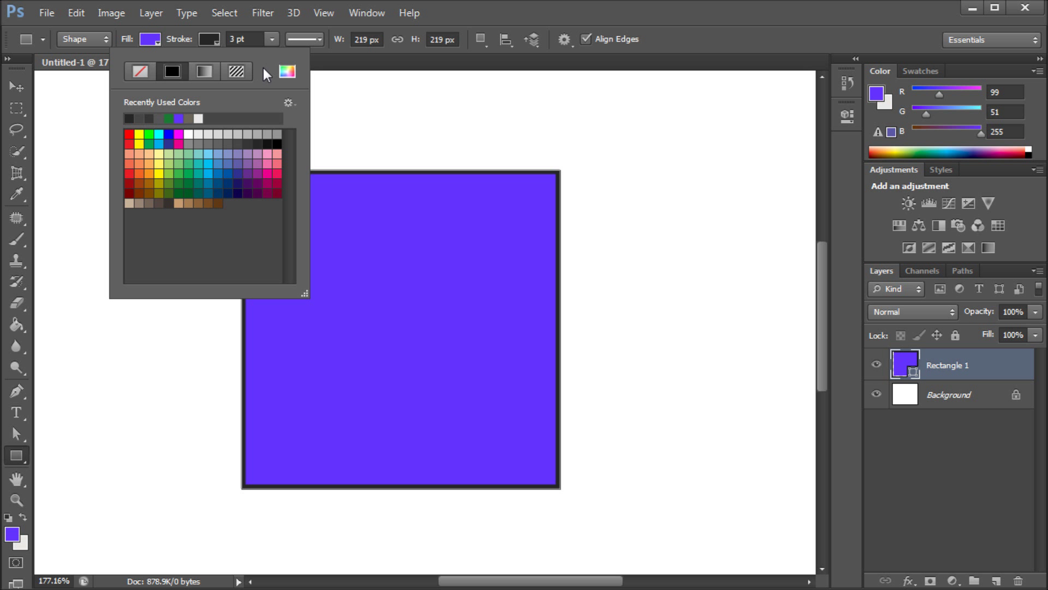
{"action": "left_click", "coordinate": [270, 37]}
{"action": "left_click", "coordinate": [271, 39]}
{"action": "left_click_drag", "start_coordinate": [277, 56], "coordinate": [286, 56]}
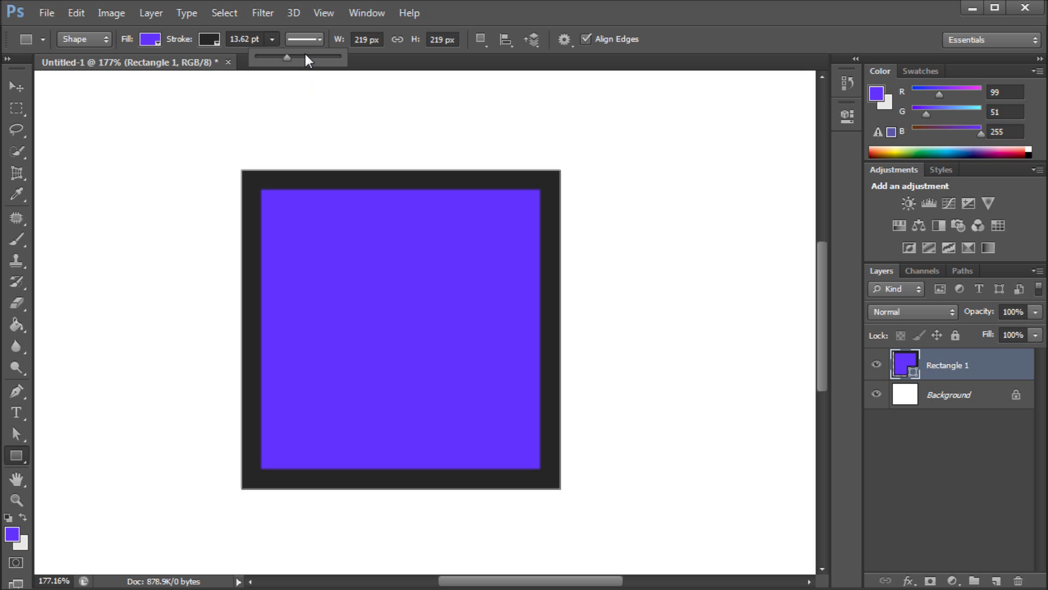
{"action": "left_click", "coordinate": [271, 40]}
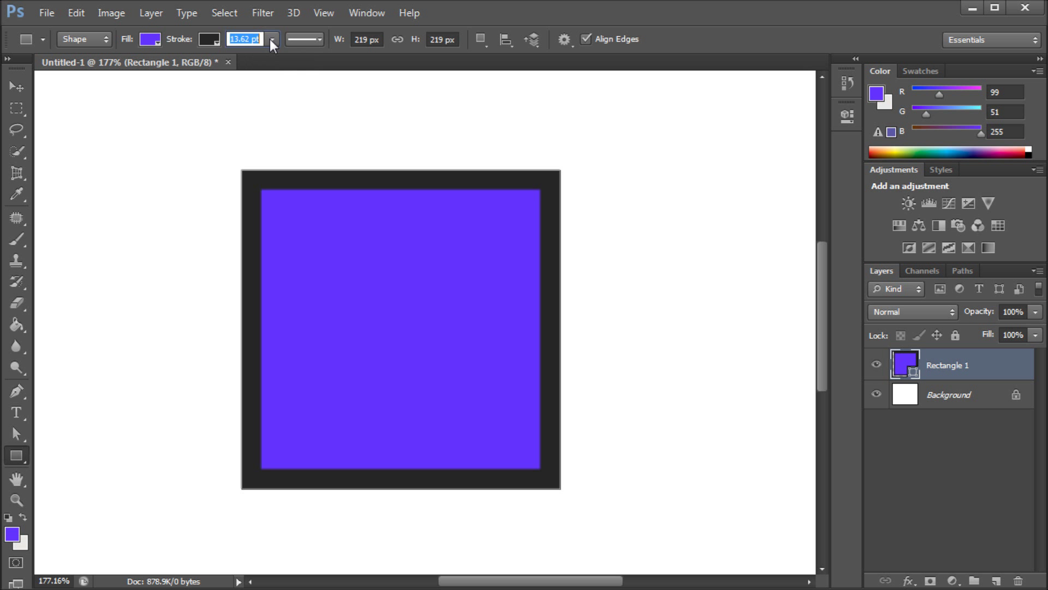
Preview the dashed and dotted stroke types and look over the cap styles.
{"action": "left_click", "coordinate": [303, 40]}
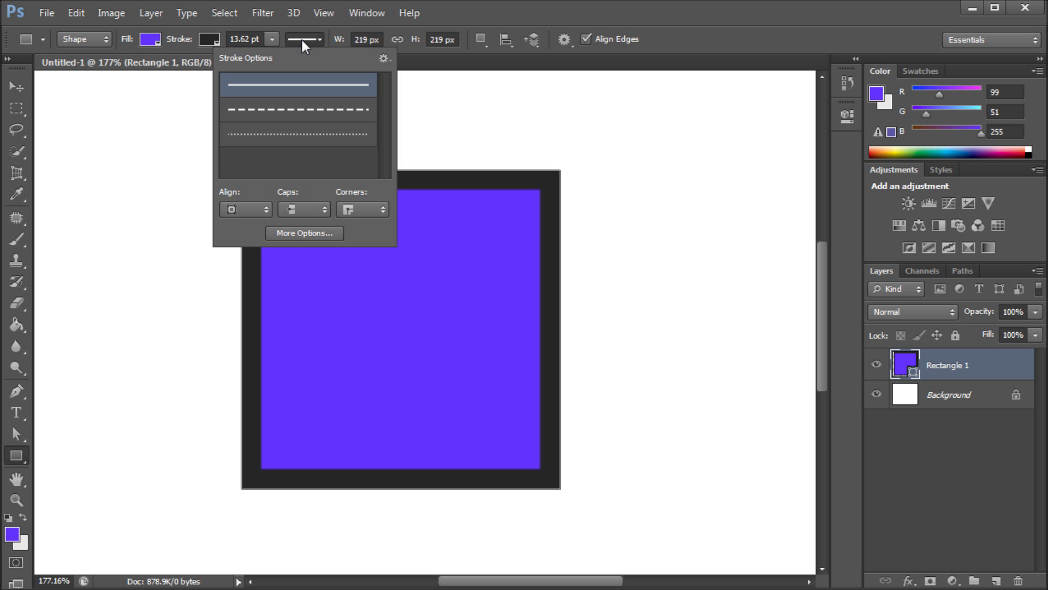
{"action": "left_click", "coordinate": [292, 109]}
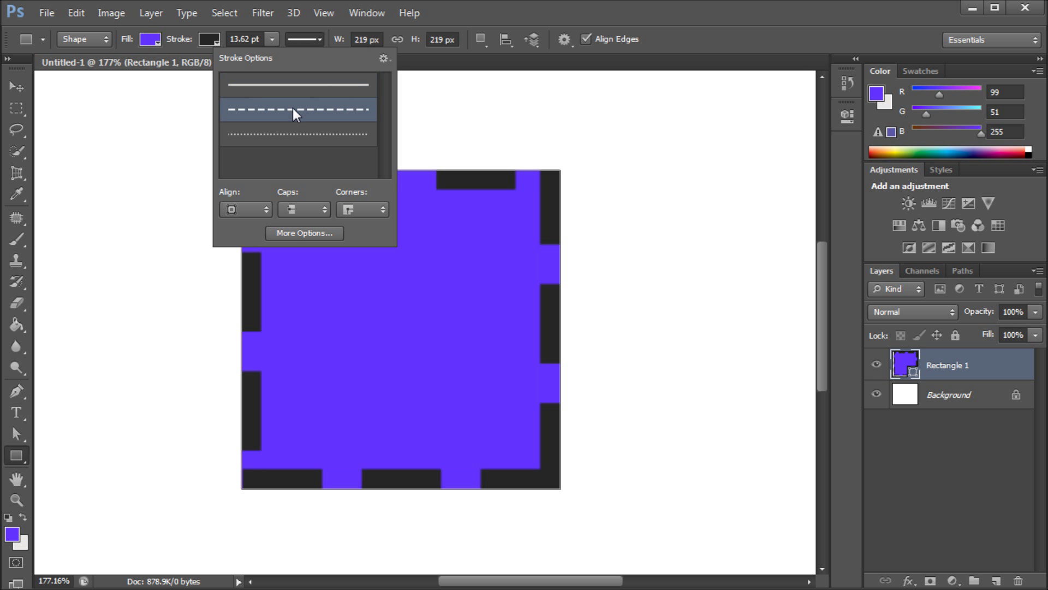
{"action": "left_click", "coordinate": [295, 137]}
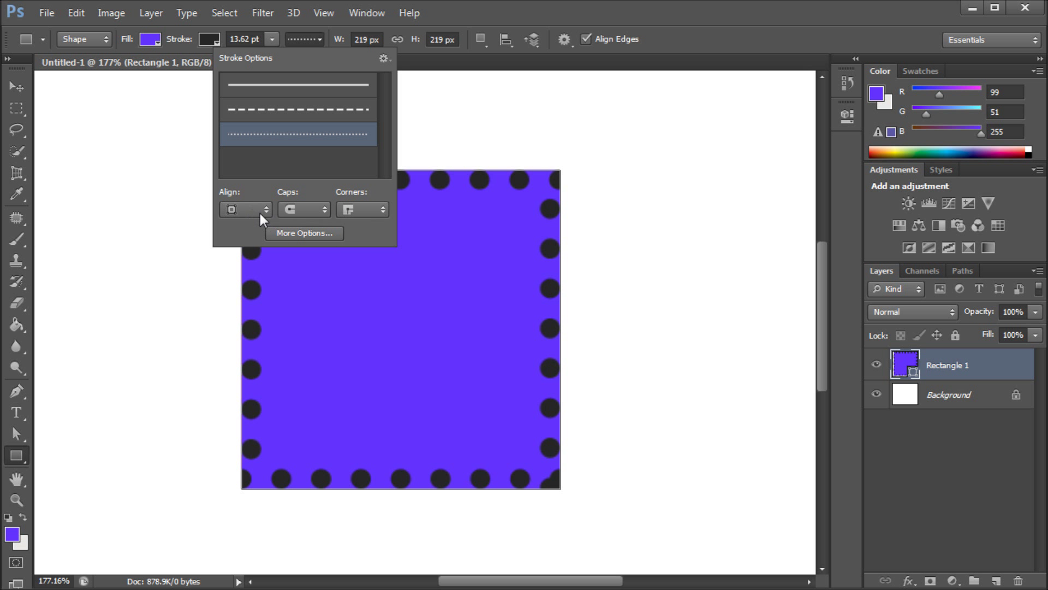
{"action": "left_click", "coordinate": [298, 211]}
{"action": "left_click", "coordinate": [309, 212]}
Make the stroke dashed and open the Stroke dialog showing dash 4, gap 2.
{"action": "left_click", "coordinate": [289, 109]}
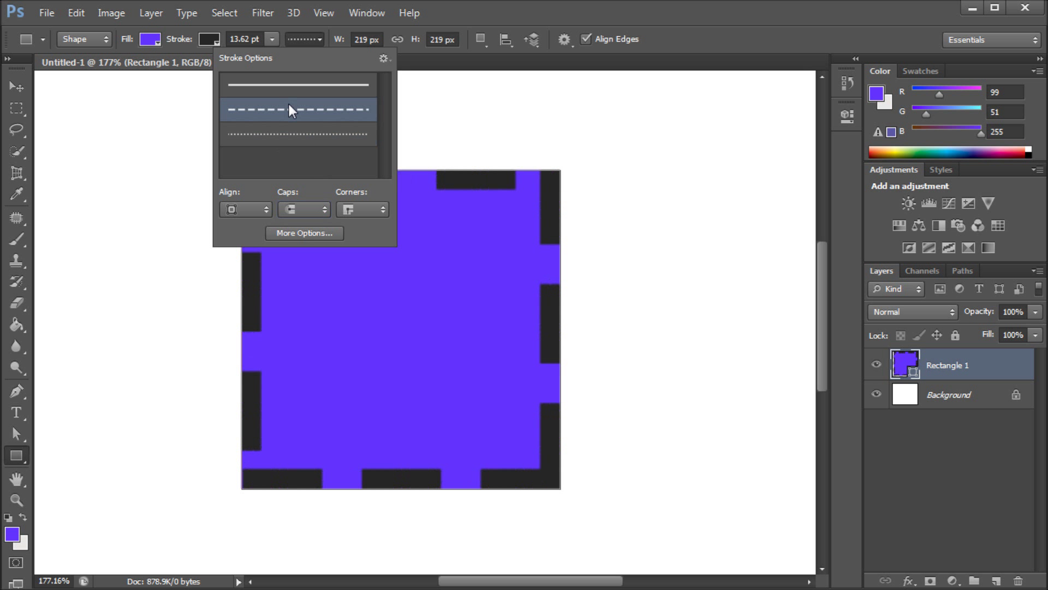
{"action": "left_click", "coordinate": [300, 234]}
{"action": "mouse_move", "coordinate": [760, 272]}
{"action": "left_mouse_down"}
{"action": "mouse_move", "coordinate": [632, 218]}
{"action": "mouse_move", "coordinate": [689, 222]}
{"action": "left_mouse_up"}
Set the stroke alignment to Inside and move the Stroke dialog lower right.
{"action": "left_click", "coordinate": [692, 289]}
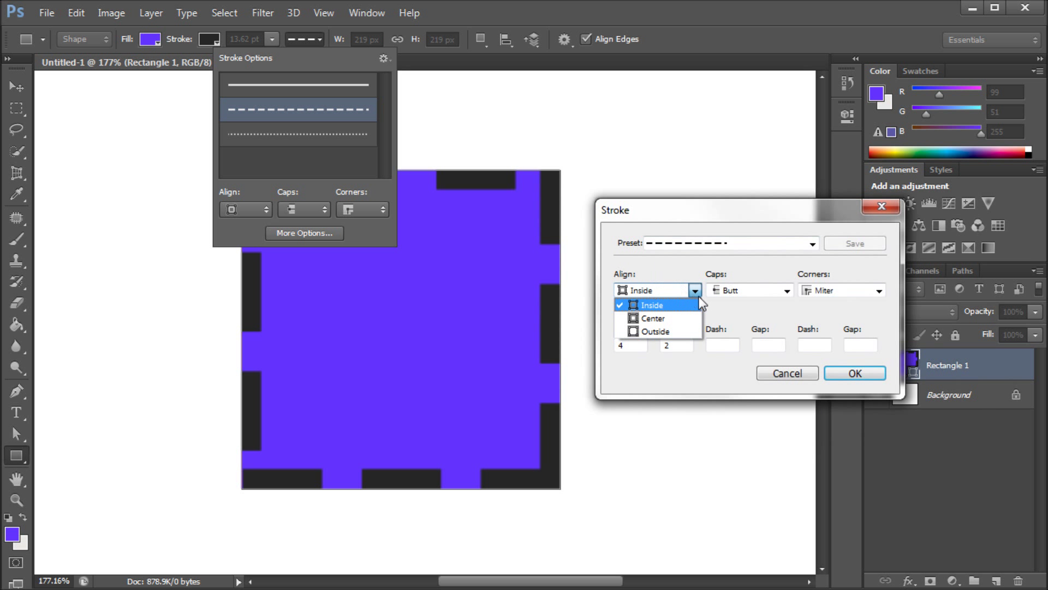
{"action": "left_click", "coordinate": [653, 305]}
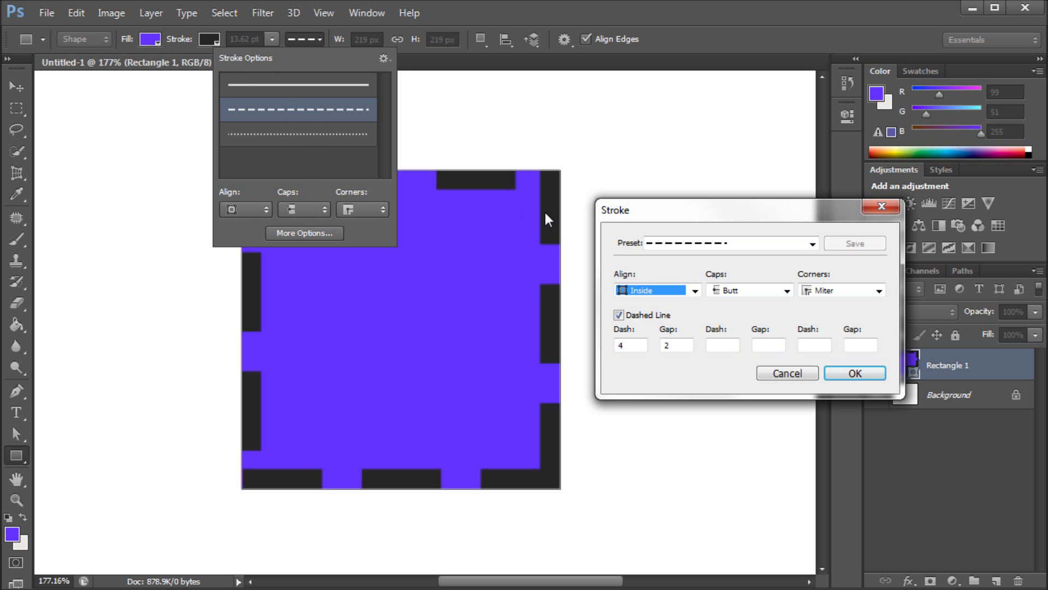
{"action": "left_click_drag", "start_coordinate": [643, 208], "coordinate": [661, 246]}
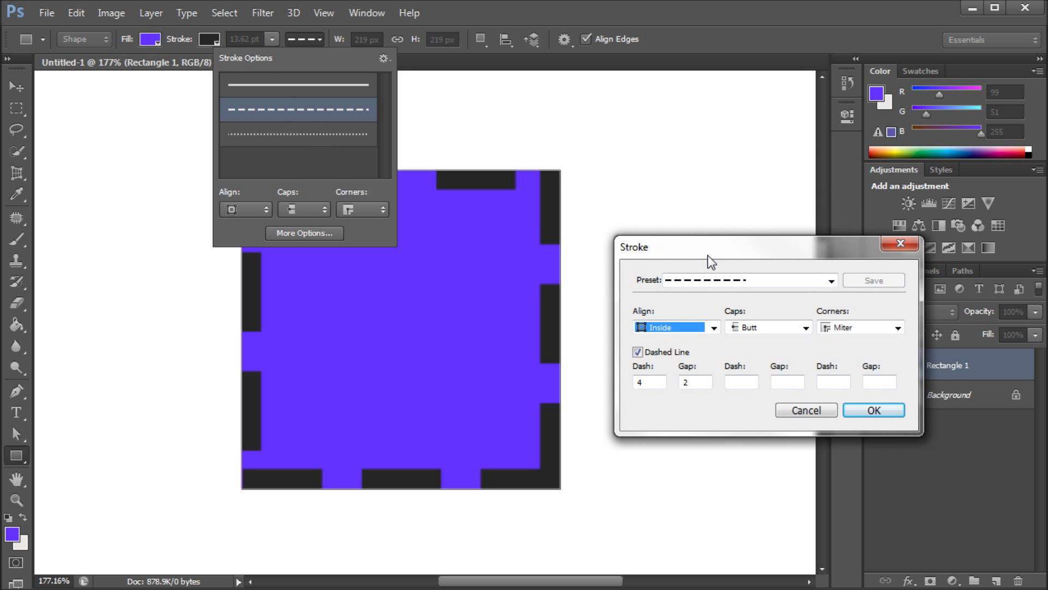
Cycle the stroke preset through solid, dashed and dotted, ending on dashed.
{"action": "left_click", "coordinate": [778, 276]}
{"action": "left_click", "coordinate": [726, 297]}
{"action": "left_click", "coordinate": [734, 283]}
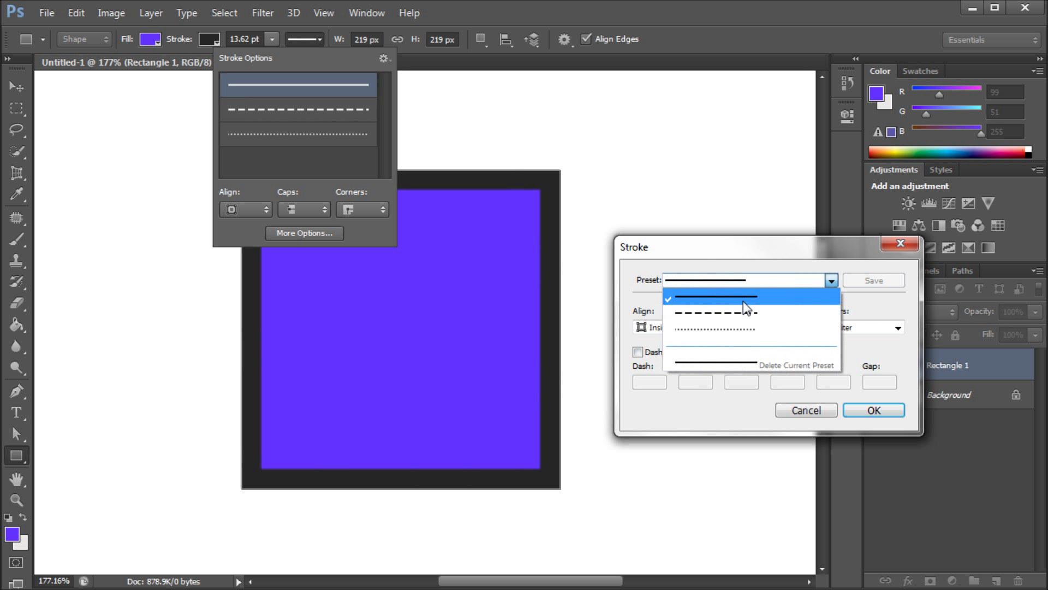
{"action": "left_click", "coordinate": [713, 311]}
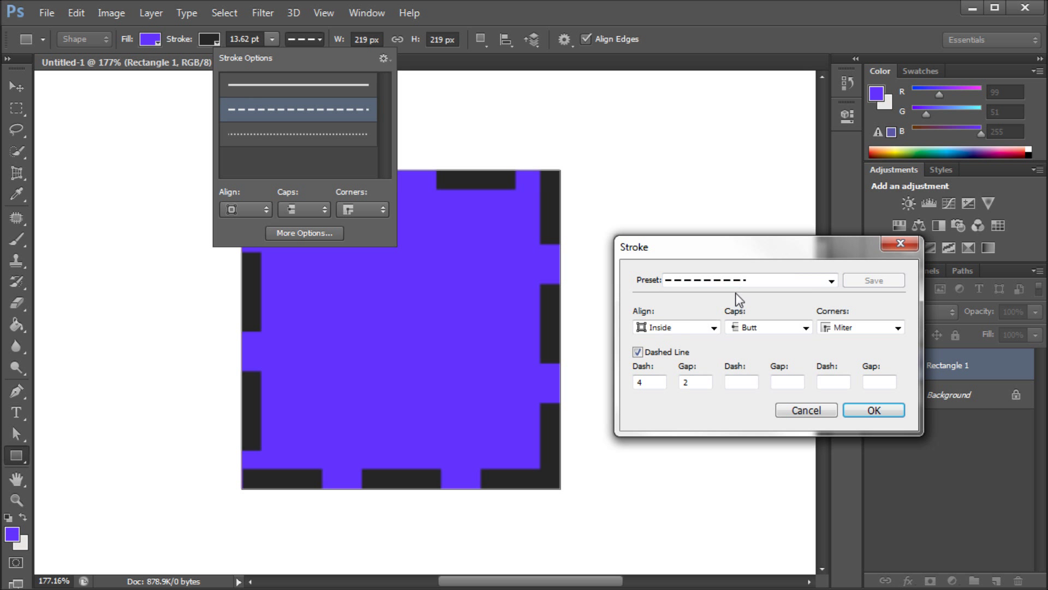
{"action": "left_click", "coordinate": [736, 286]}
{"action": "left_click", "coordinate": [734, 328]}
{"action": "left_click", "coordinate": [709, 275]}
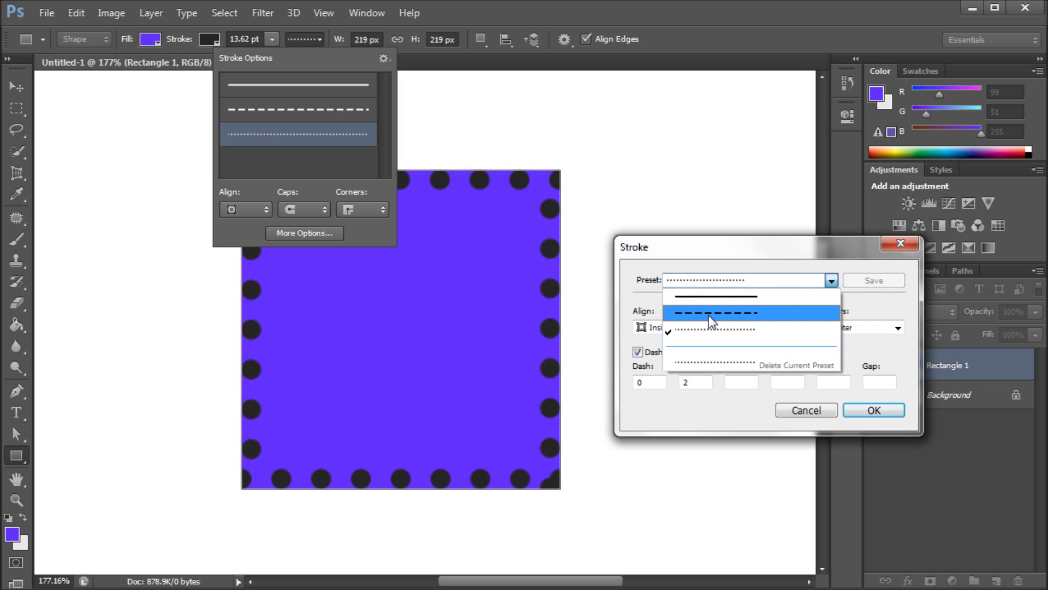
{"action": "left_click", "coordinate": [709, 313]}
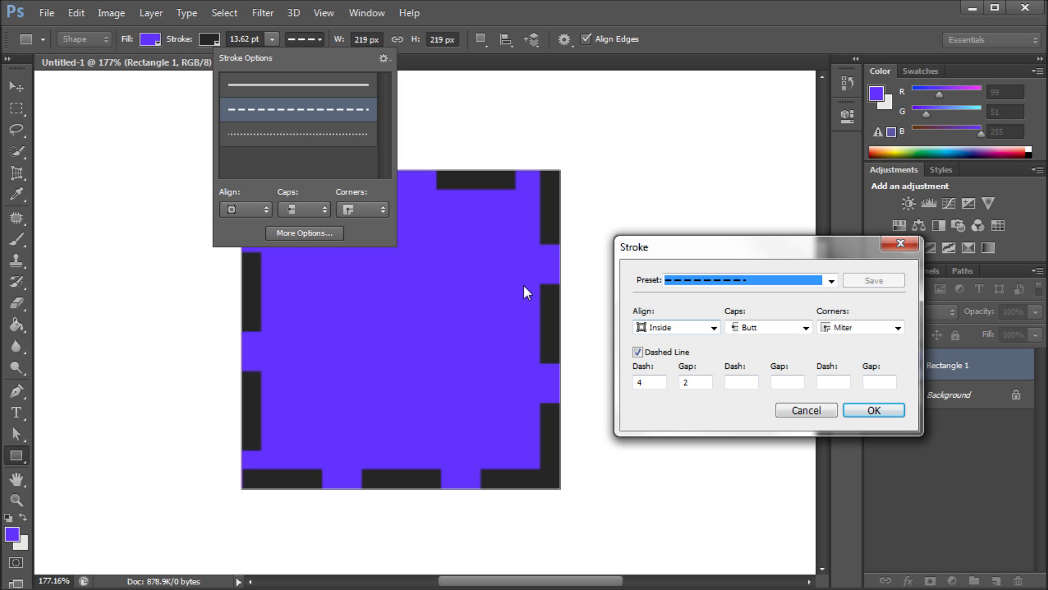
Preview Inside, Center and Outside alignment, finishing with the dashed stroke Inside.
{"action": "left_click", "coordinate": [676, 326]}
{"action": "left_click", "coordinate": [674, 342]}
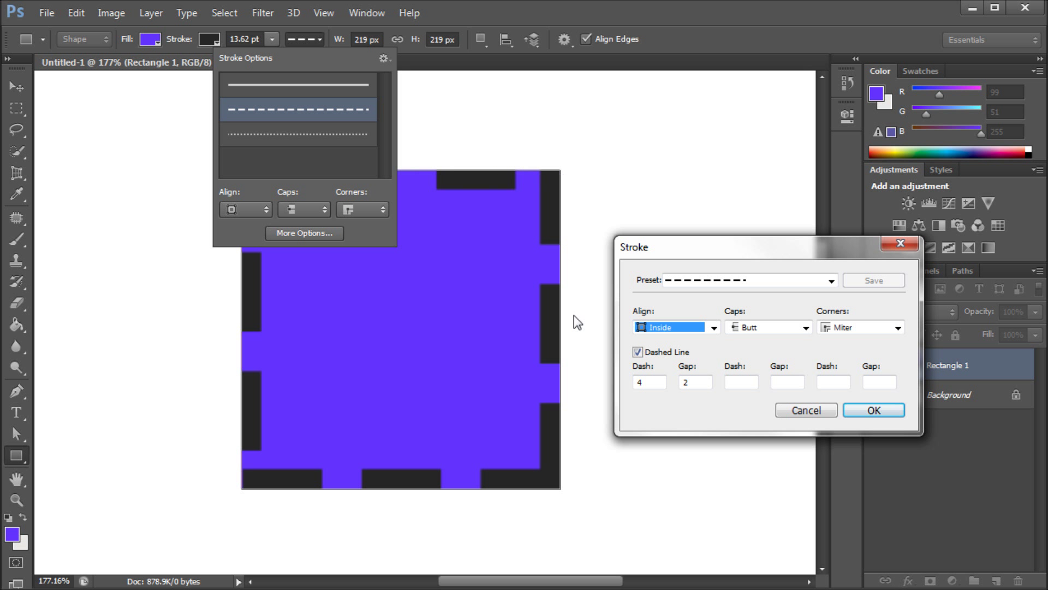
{"action": "left_click", "coordinate": [693, 326]}
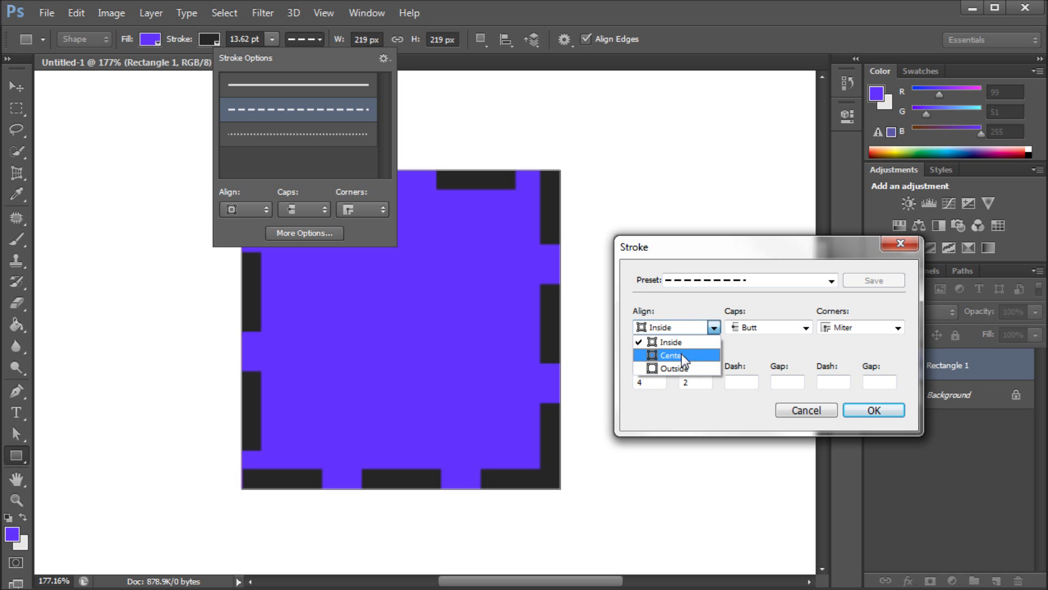
{"action": "left_click", "coordinate": [682, 354]}
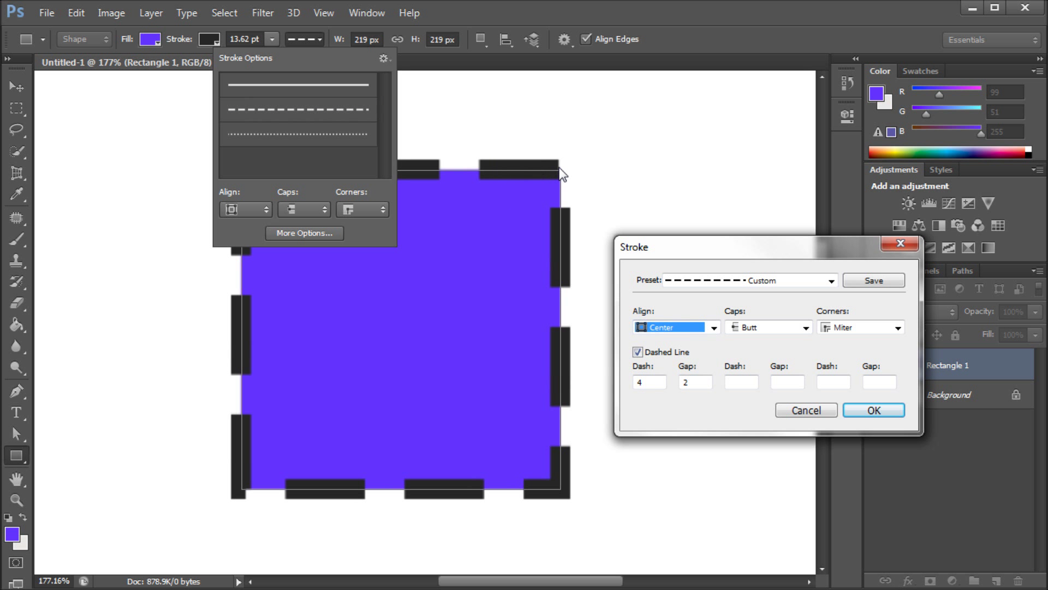
{"action": "left_click", "coordinate": [703, 328]}
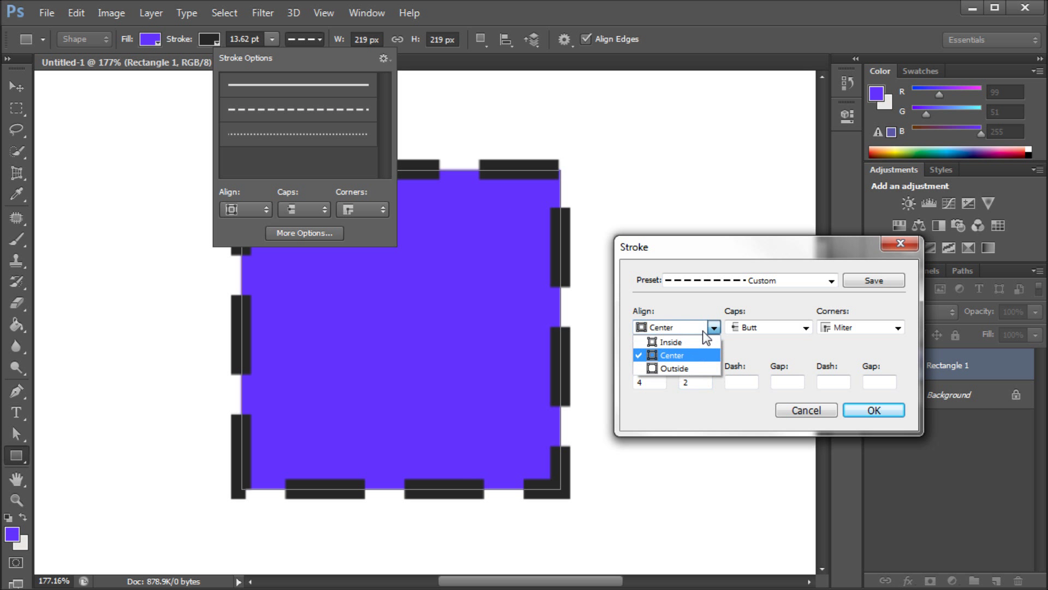
{"action": "left_click", "coordinate": [672, 369]}
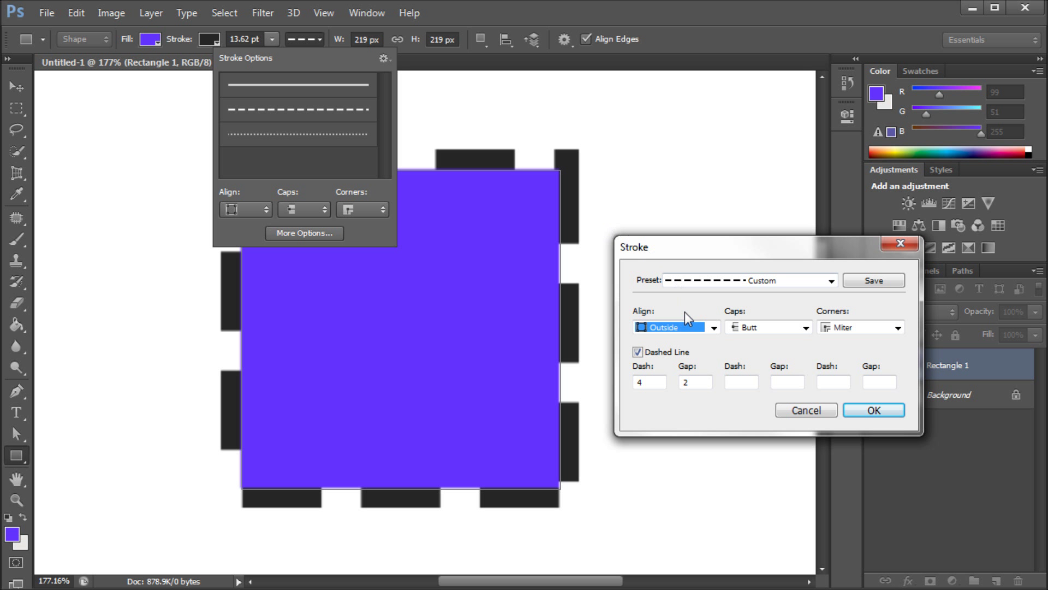
{"action": "left_click", "coordinate": [710, 327]}
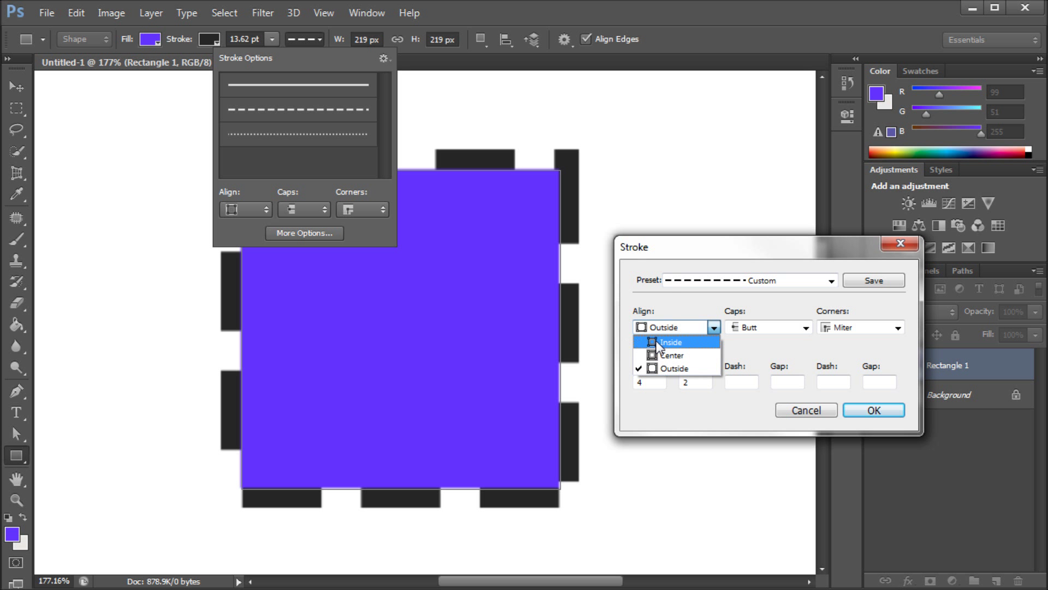
{"action": "left_click", "coordinate": [670, 342]}
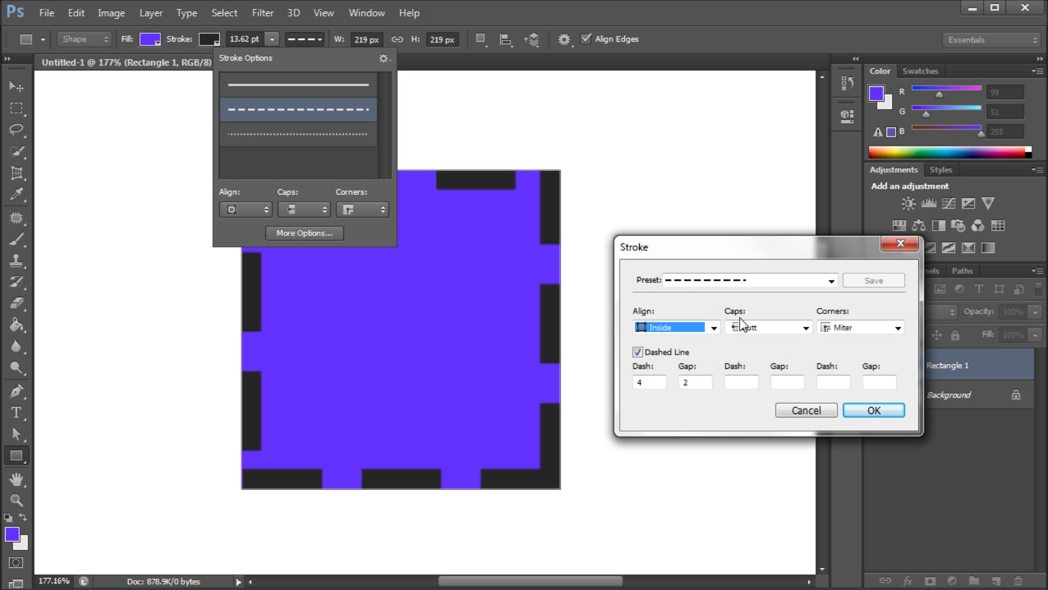
Preview Round and Square dash caps, then return to Butt caps.
{"action": "left_click", "coordinate": [759, 327]}
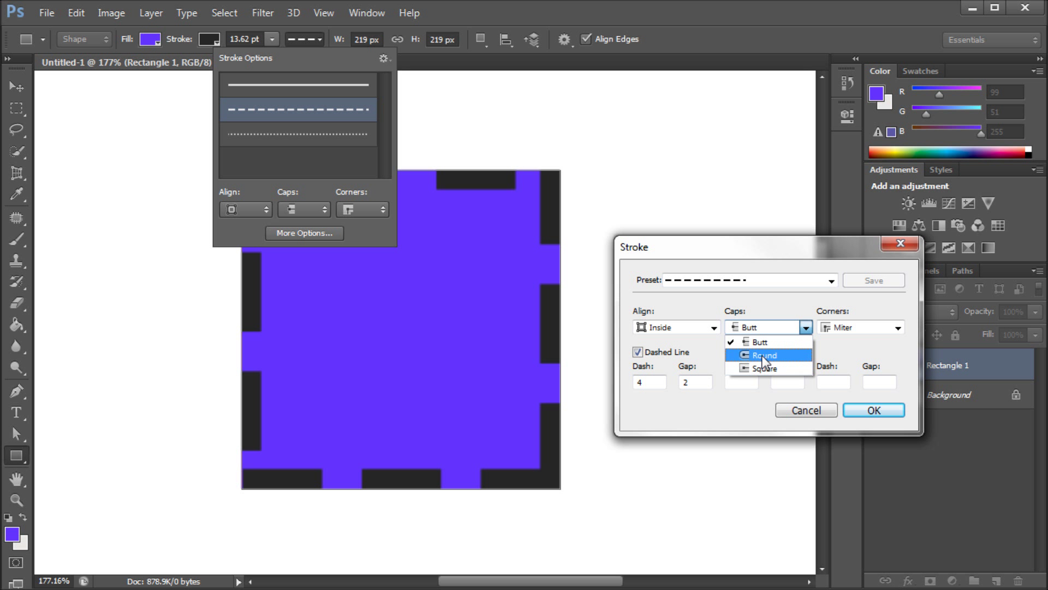
{"action": "left_click", "coordinate": [762, 356]}
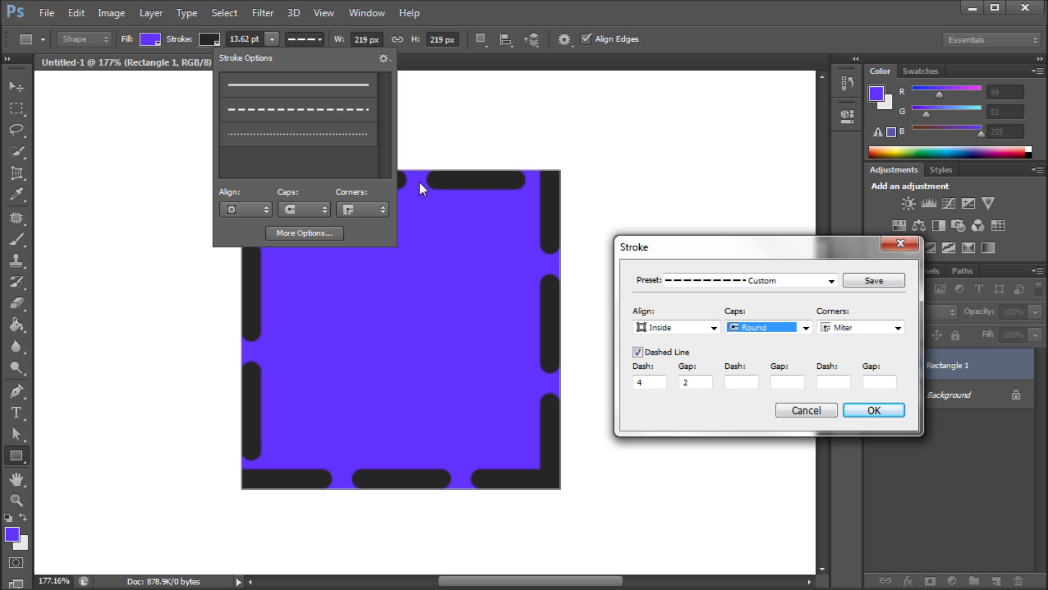
{"action": "key", "text": "alt+Down"}
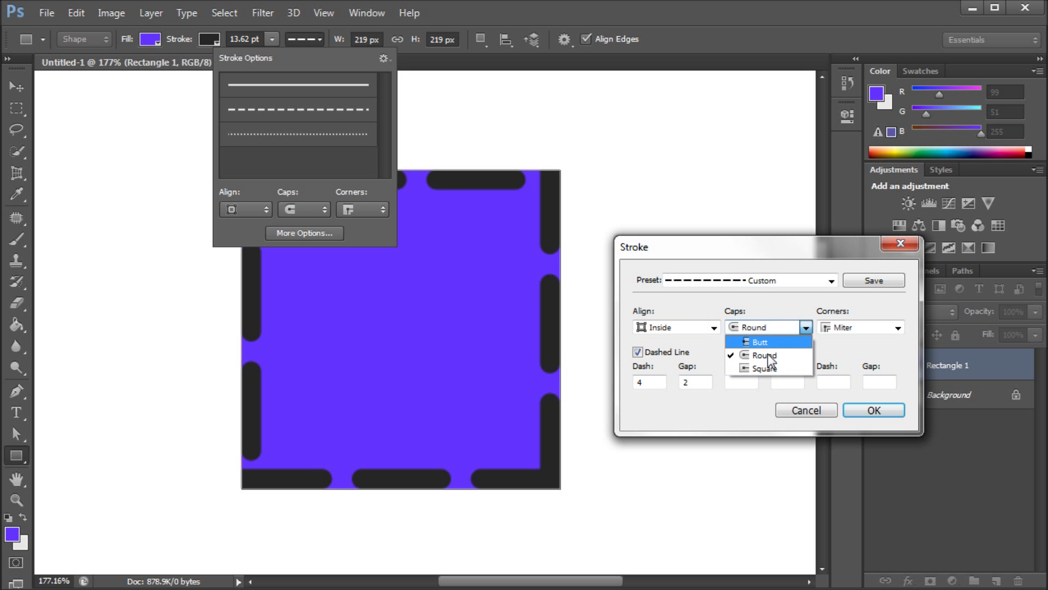
{"action": "left_click", "coordinate": [743, 366]}
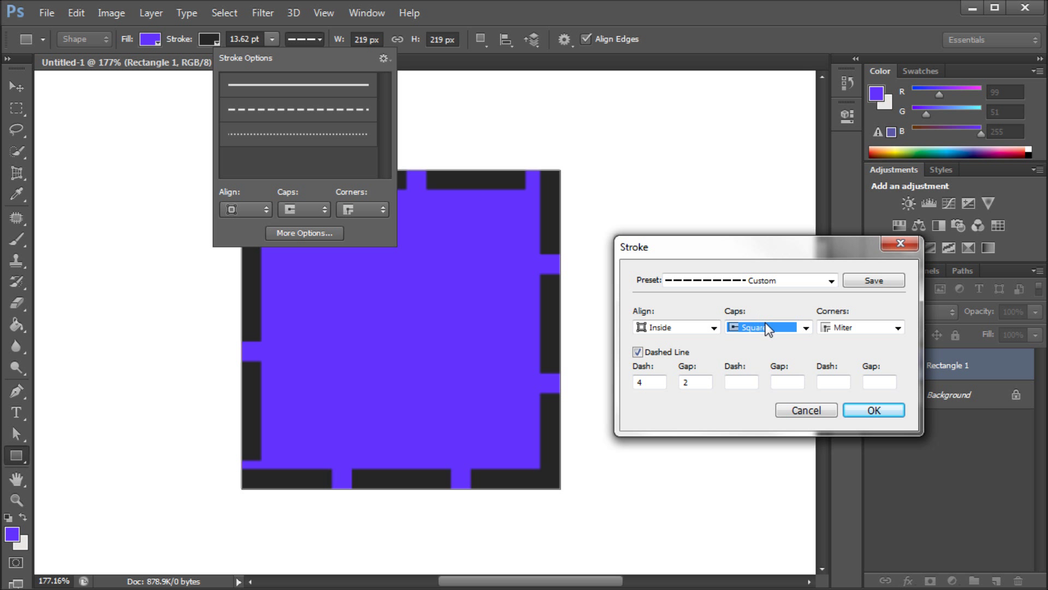
{"action": "left_click", "coordinate": [762, 330]}
{"action": "left_click", "coordinate": [748, 340]}
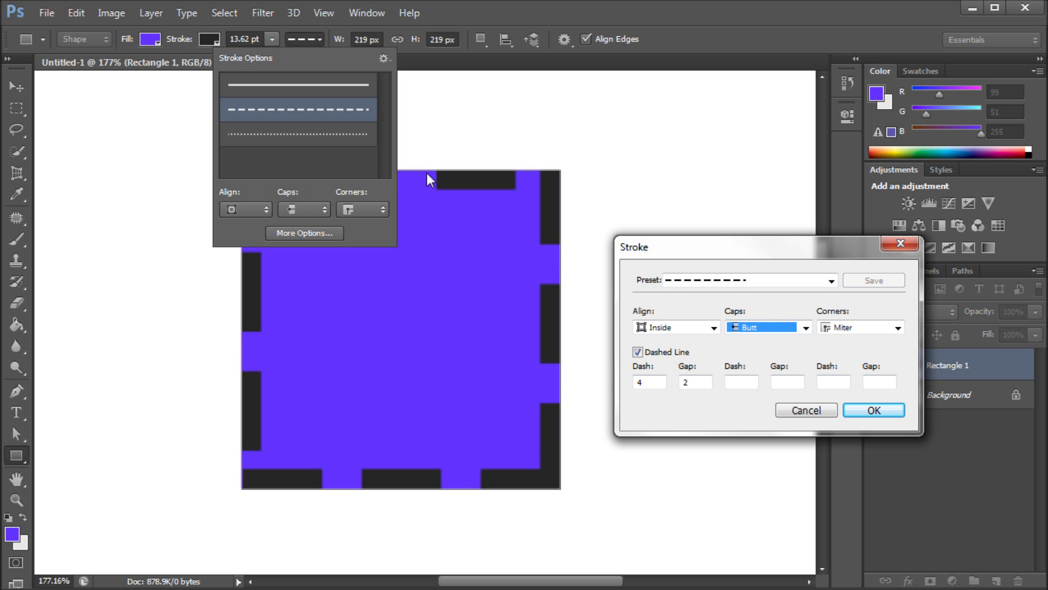
{"action": "left_click", "coordinate": [762, 327]}
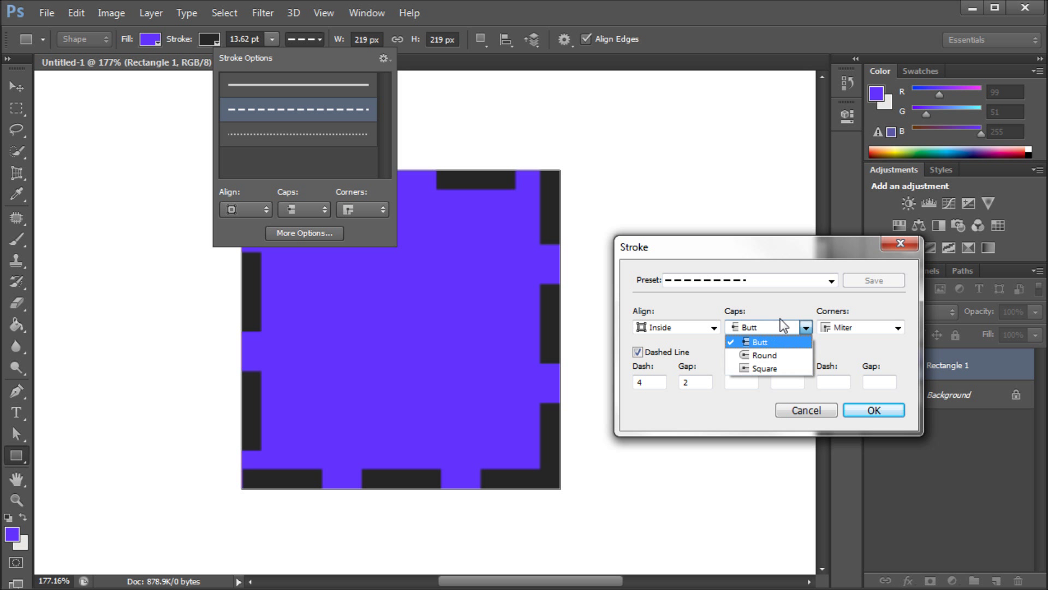
{"action": "left_click", "coordinate": [764, 338]}
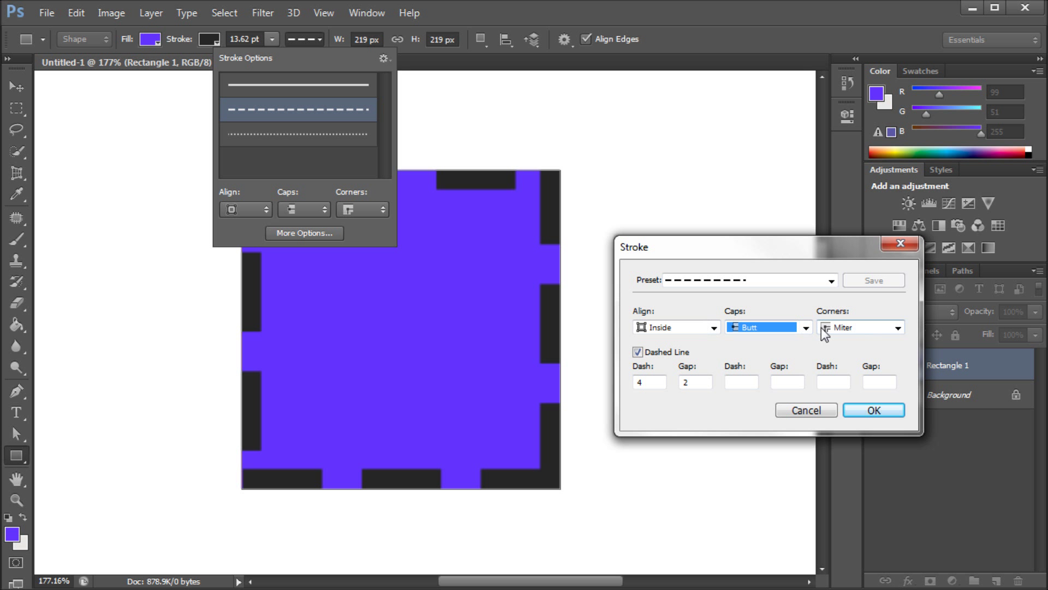
Change the stroke to the solid line preset.
{"action": "left_click", "coordinate": [707, 332]}
{"action": "left_click", "coordinate": [791, 284]}
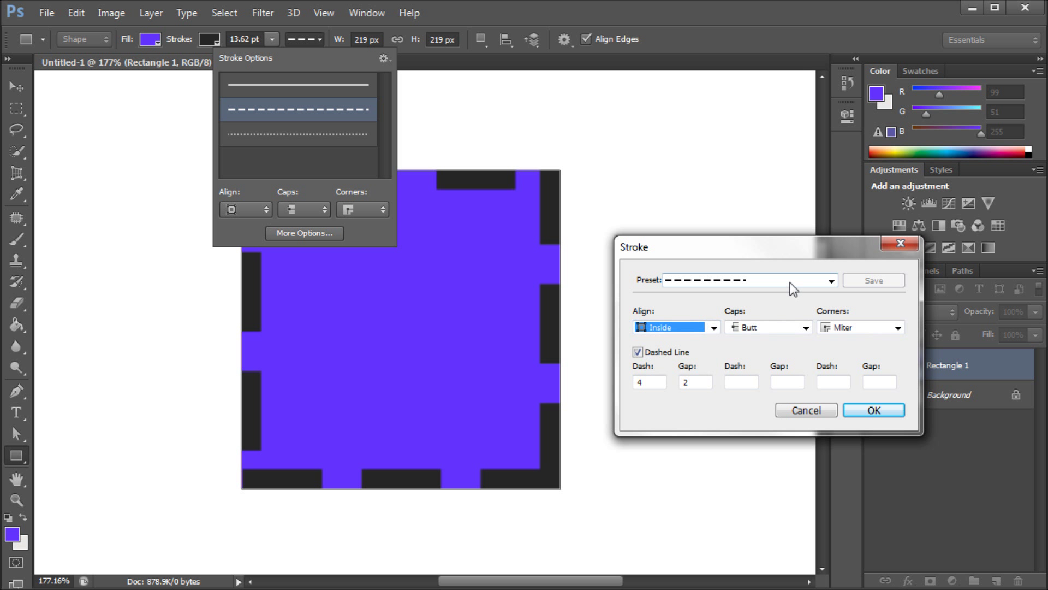
{"action": "left_click", "coordinate": [791, 283]}
{"action": "left_click", "coordinate": [716, 297]}
{"action": "left_click", "coordinate": [693, 327]}
Align the solid stroke Outside, then preview Round and Bevel stroke corners.
{"action": "left_click", "coordinate": [678, 369]}
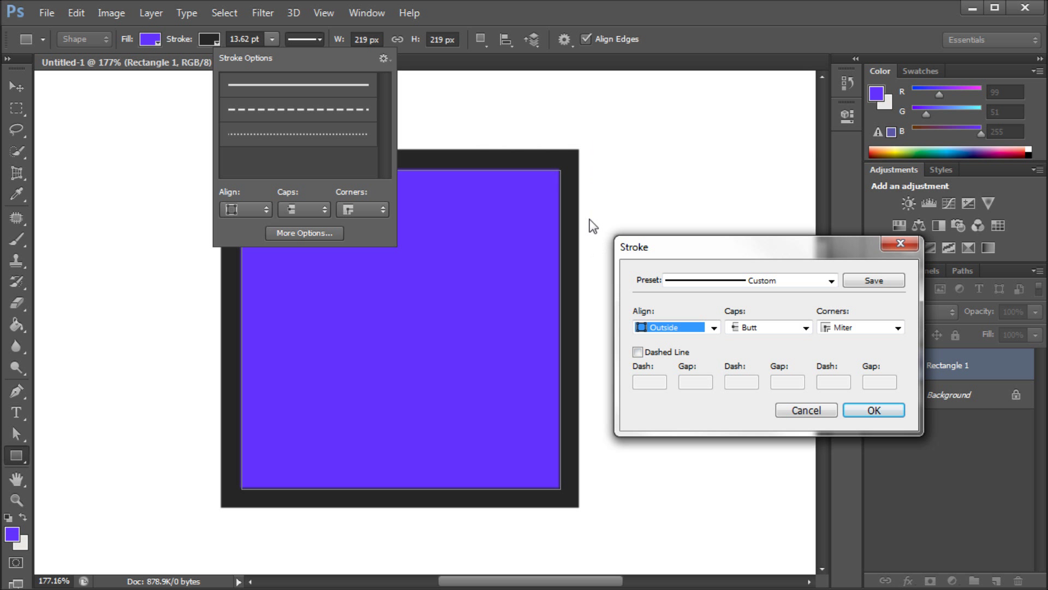
{"action": "left_click", "coordinate": [878, 329]}
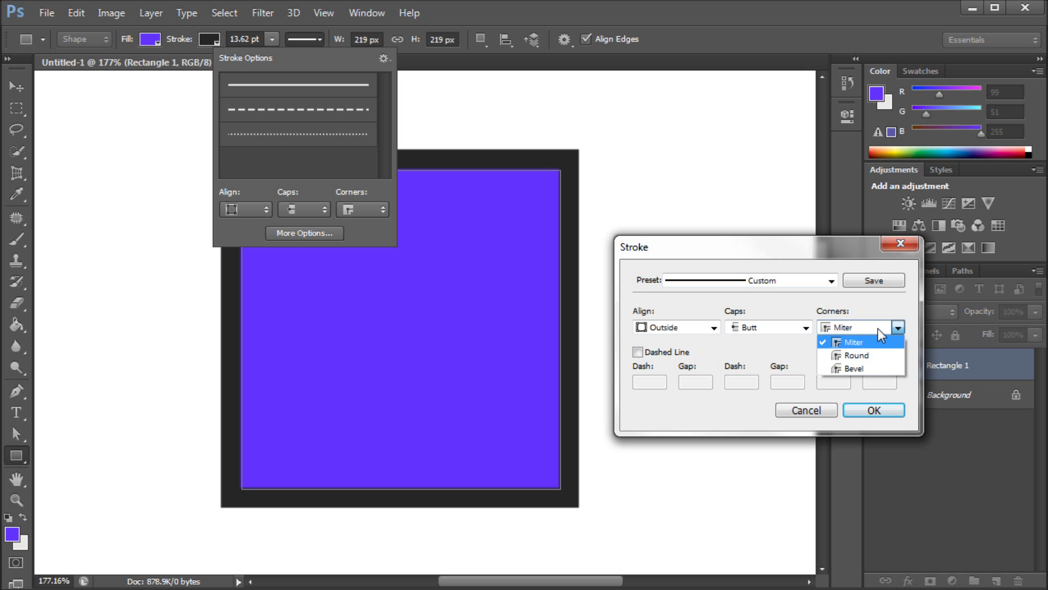
{"action": "left_click", "coordinate": [870, 352]}
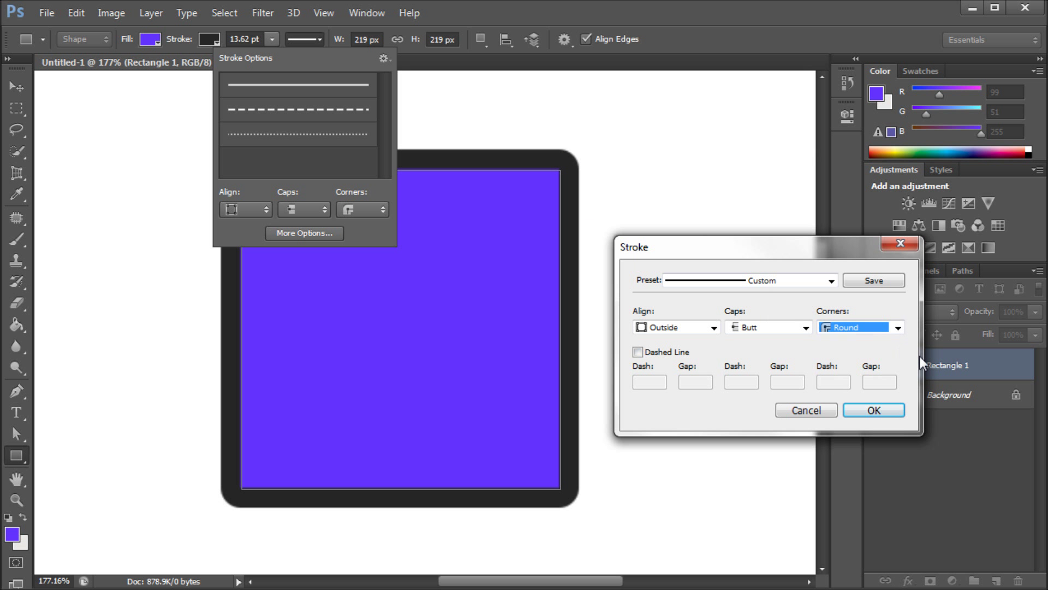
{"action": "left_click", "coordinate": [889, 335]}
{"action": "left_click", "coordinate": [871, 364]}
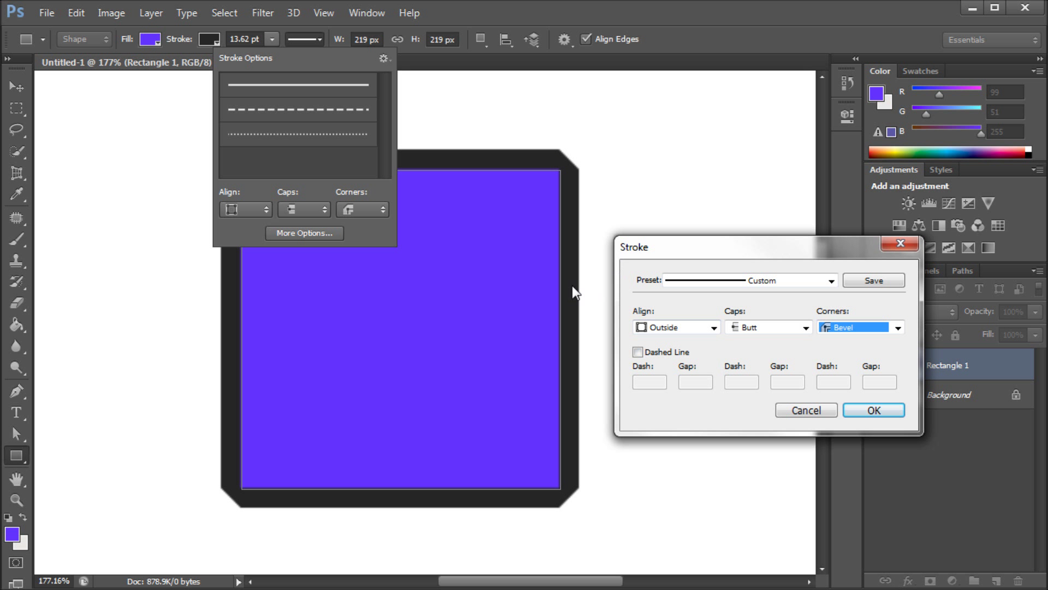
{"action": "left_click", "coordinate": [778, 280]}
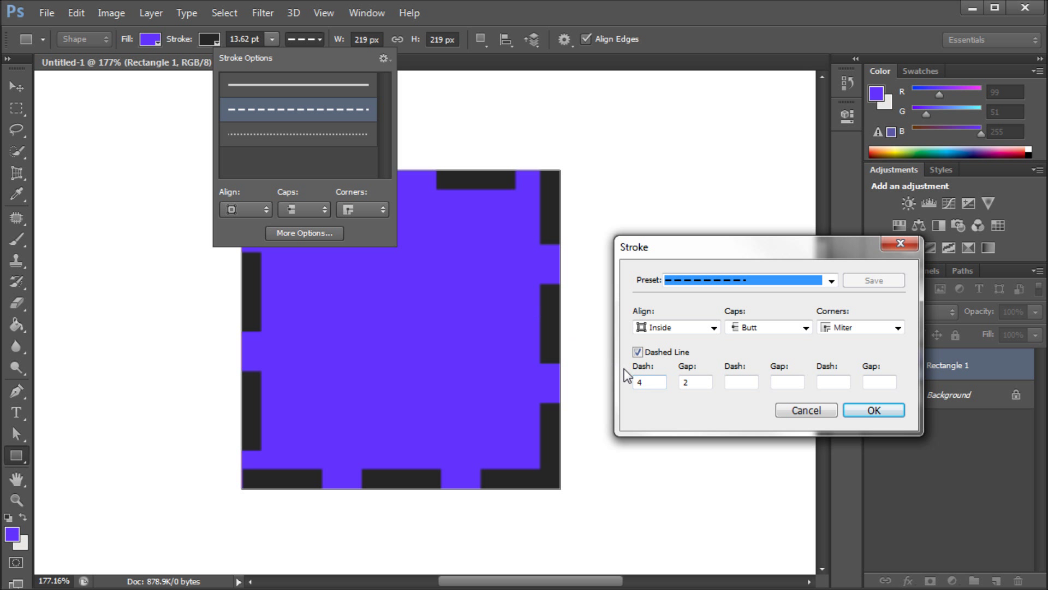
Set the first Dash field to 6 and the first Gap field to 4.
{"action": "double_click", "coordinate": [647, 381]}
{"action": "double_click", "coordinate": [689, 382]}
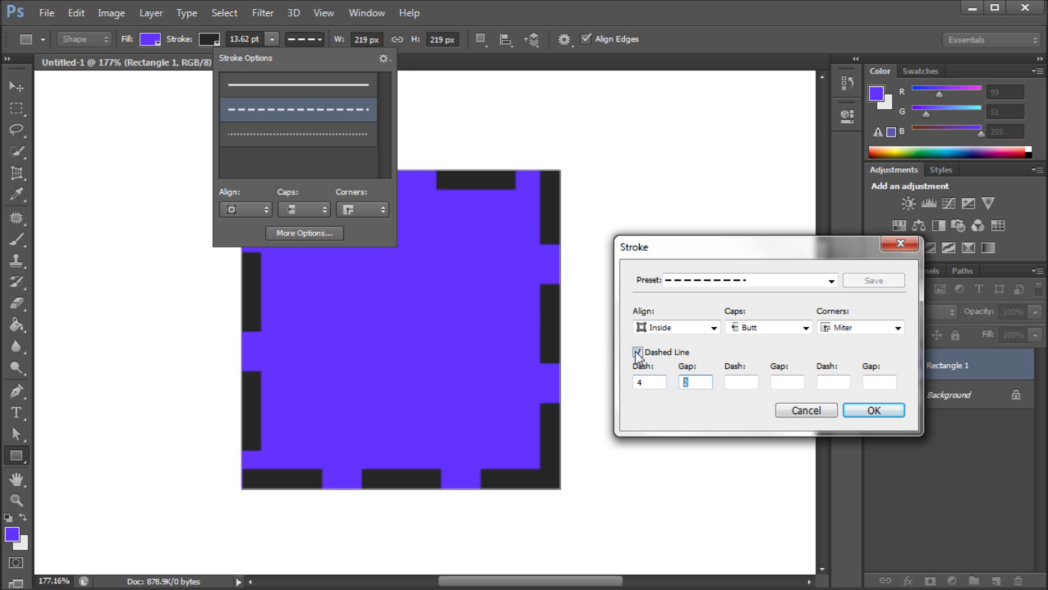
{"action": "double_click", "coordinate": [658, 379]}
{"action": "left_click", "coordinate": [636, 379]}
{"action": "type", "text": "8"}
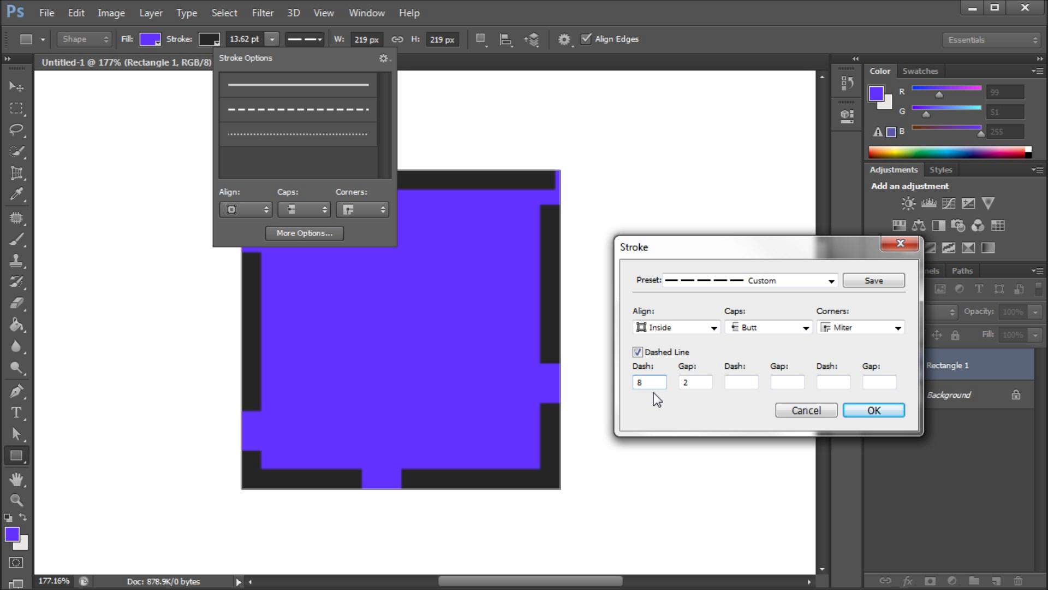
{"action": "key", "text": "BackSpace"}
{"action": "type", "text": "6"}
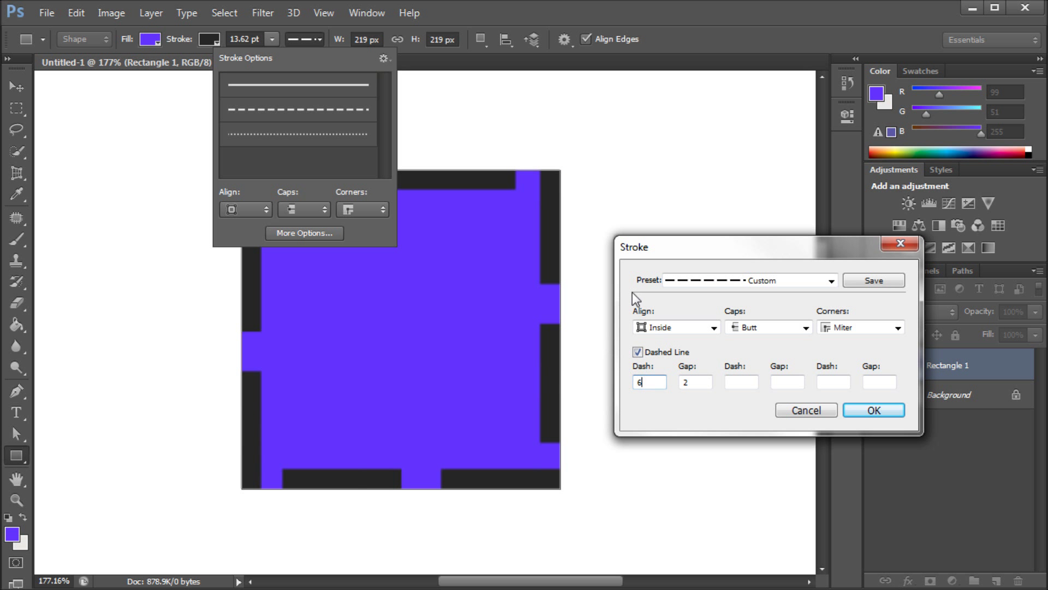
{"action": "double_click", "coordinate": [693, 383]}
{"action": "type", "text": "4"}
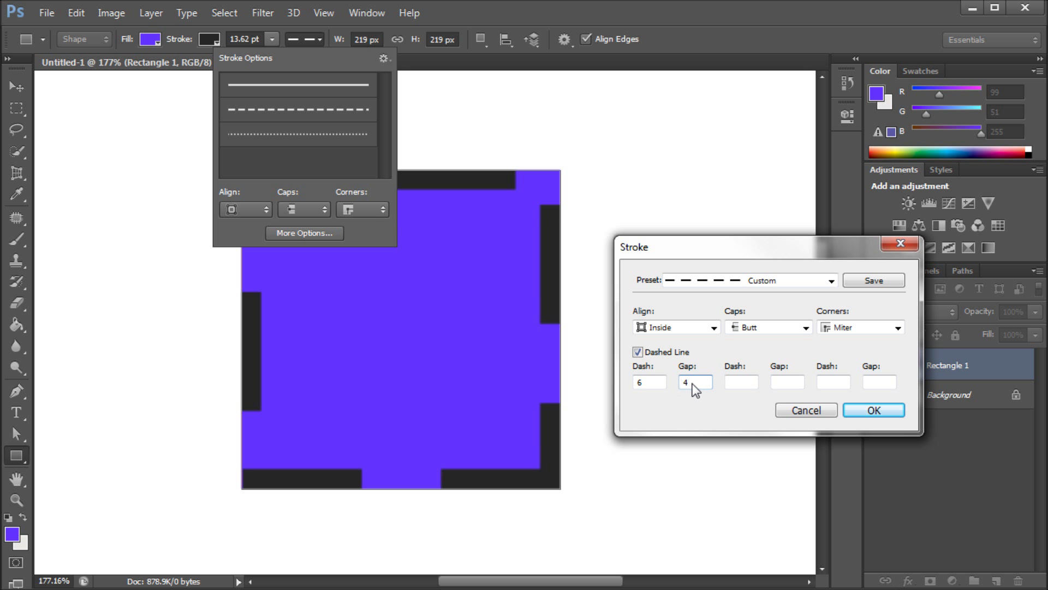
Nudge the first dash to 5 and back to 6, then select the next empty dash and gap fields.
{"action": "double_click", "coordinate": [642, 382]}
{"action": "key", "text": "Down"}
{"action": "key", "text": "Up"}
{"action": "left_click", "coordinate": [789, 382]}
{"action": "left_click", "coordinate": [846, 383]}
{"action": "left_click", "coordinate": [870, 382]}
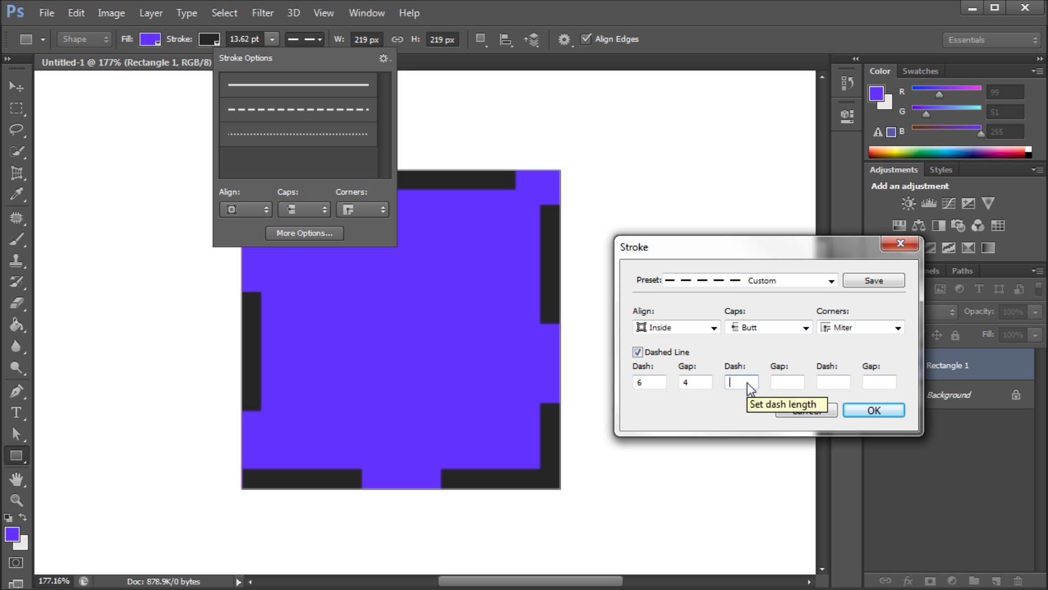
Enter an alternating dash 5, gap 4, dash 3, gap 1 pattern, then cancel the Stroke dialog.
{"action": "double_click", "coordinate": [639, 383]}
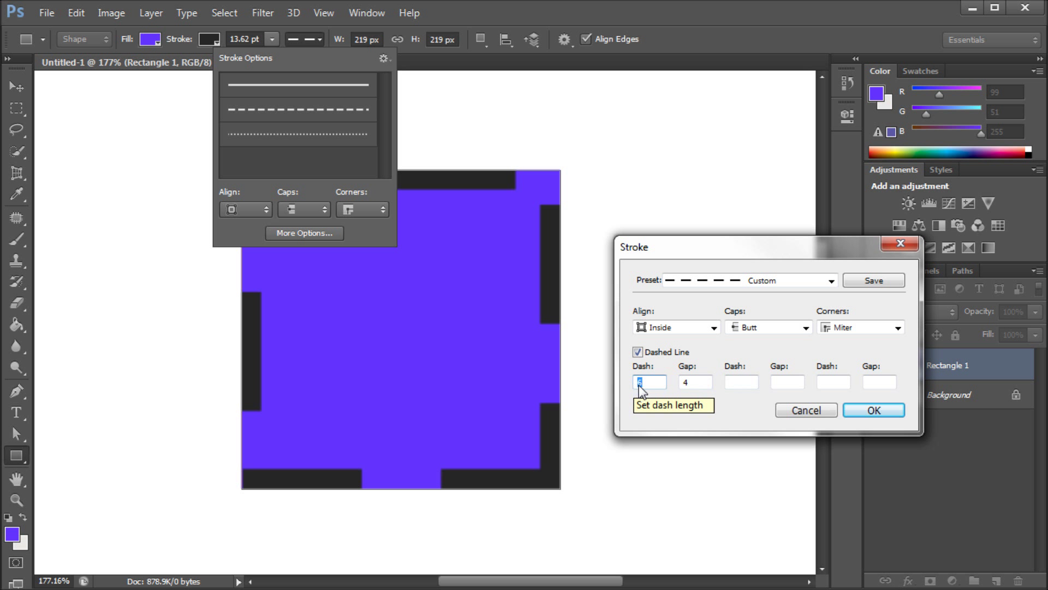
{"action": "type", "text": "5"}
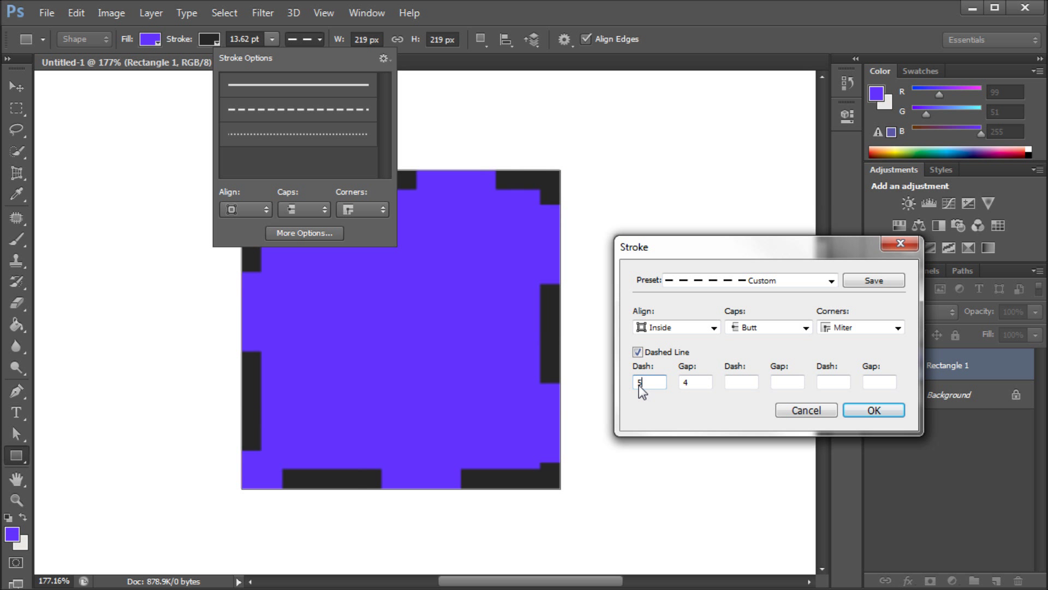
{"action": "left_click", "coordinate": [747, 383]}
{"action": "type", "text": "3"}
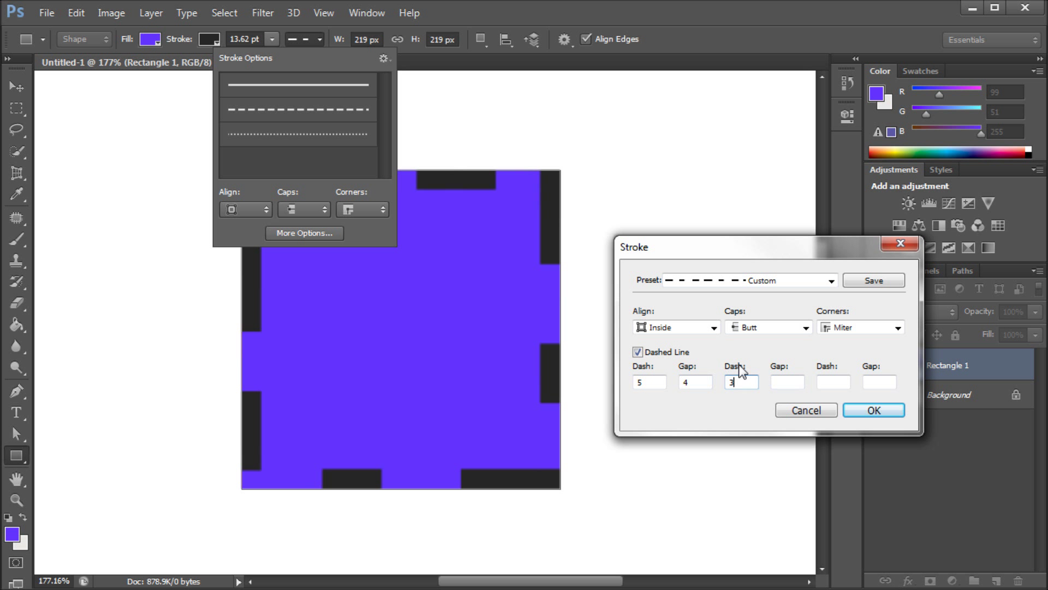
{"action": "left_click", "coordinate": [785, 385]}
{"action": "type", "text": "1"}
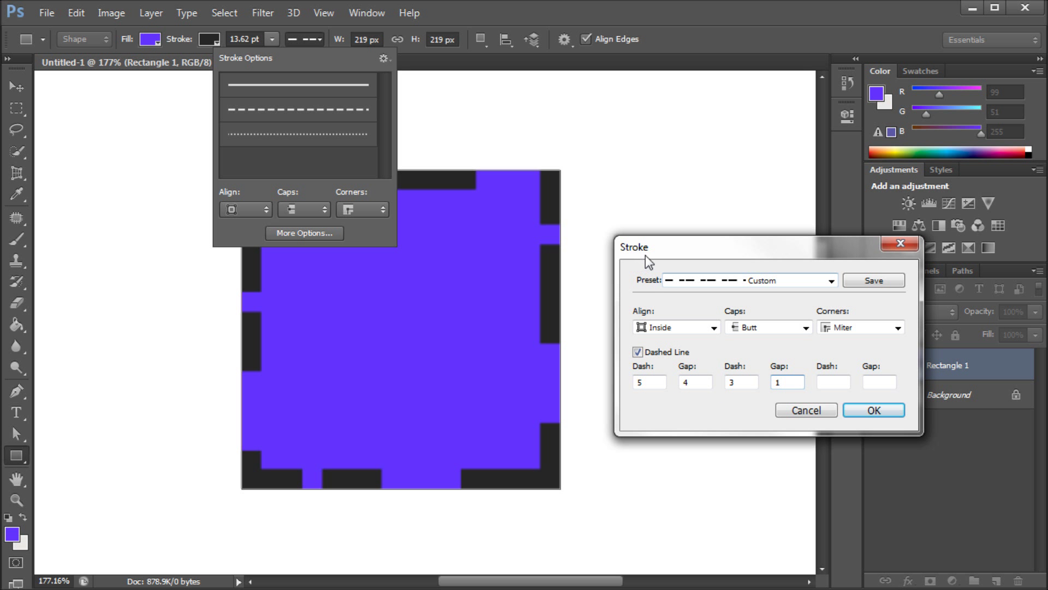
{"action": "mouse_move", "coordinate": [709, 251]}
{"action": "left_mouse_down"}
{"action": "mouse_move", "coordinate": [693, 235]}
{"action": "mouse_move", "coordinate": [678, 175]}
{"action": "mouse_move", "coordinate": [676, 187]}
{"action": "left_mouse_up"}
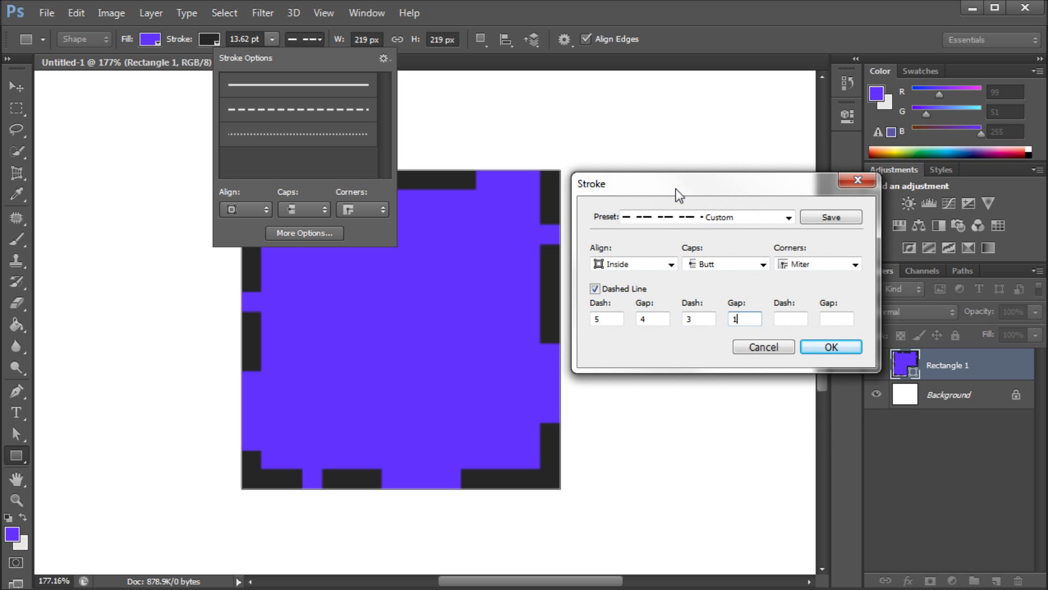
{"action": "left_click", "coordinate": [758, 349]}
Open and dismiss the stroke width slider, leaving the width at 13.62 pt.
{"action": "left_click", "coordinate": [272, 40]}
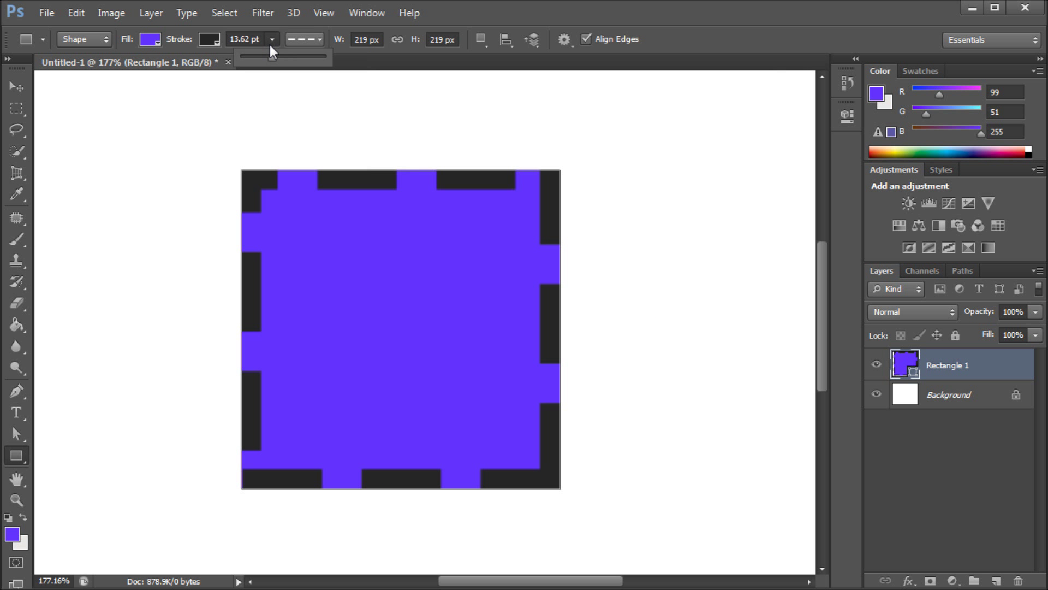
{"action": "left_click", "coordinate": [687, 38]}
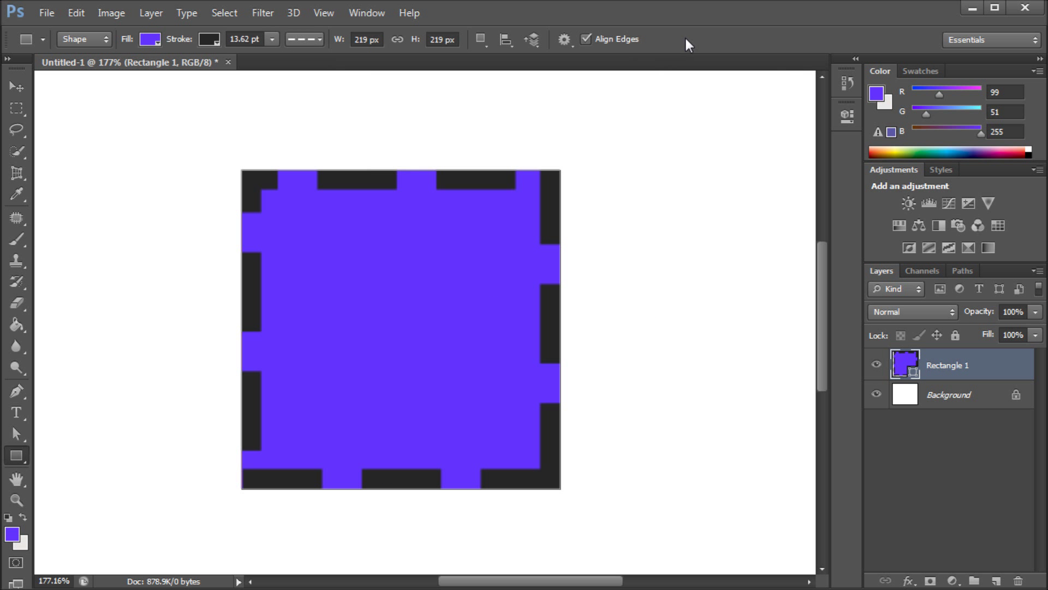